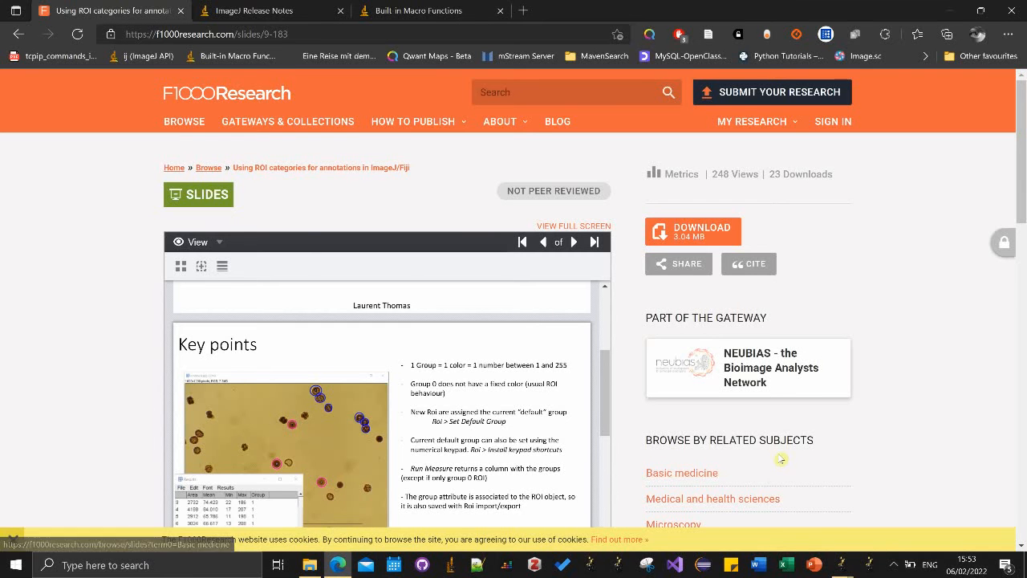
Leave the F1000Research slides page and switch to Fiji with the gel.gif image.
{"action": "scroll", "coordinate": [919, 401], "scroll_direction": "down", "scroll_amount": 3}
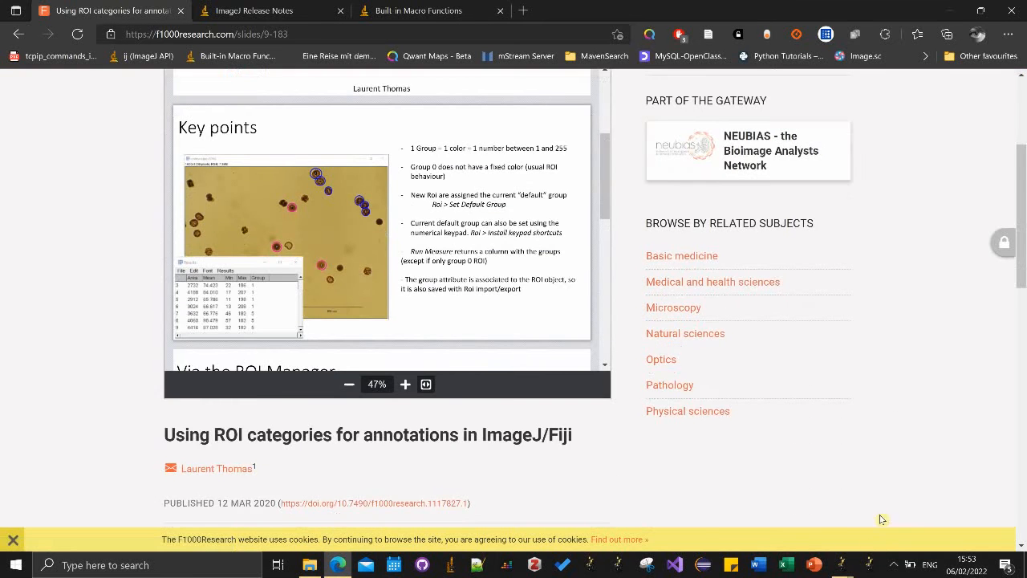
{"action": "left_click", "coordinate": [842, 566]}
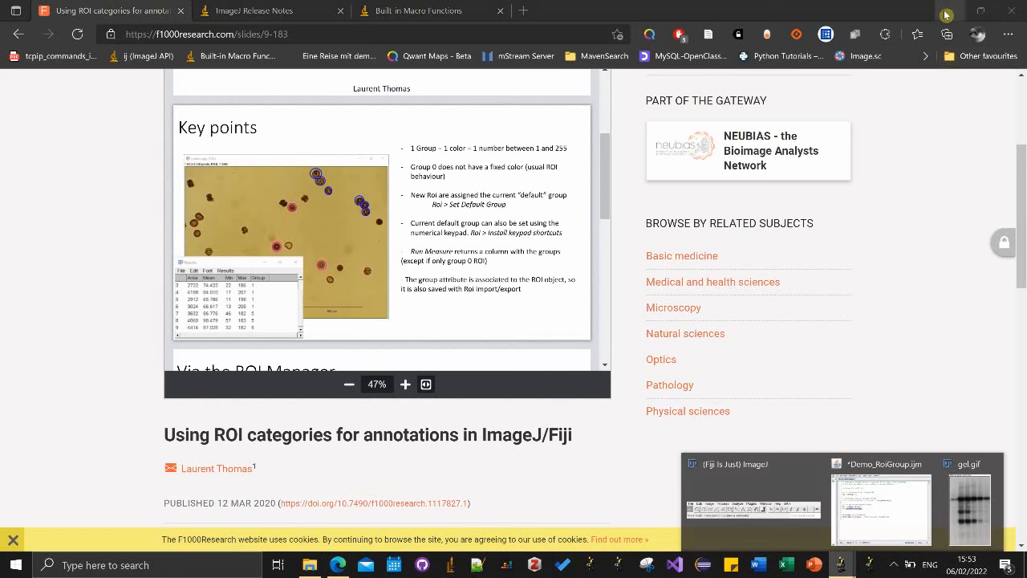
{"action": "left_click", "coordinate": [947, 12]}
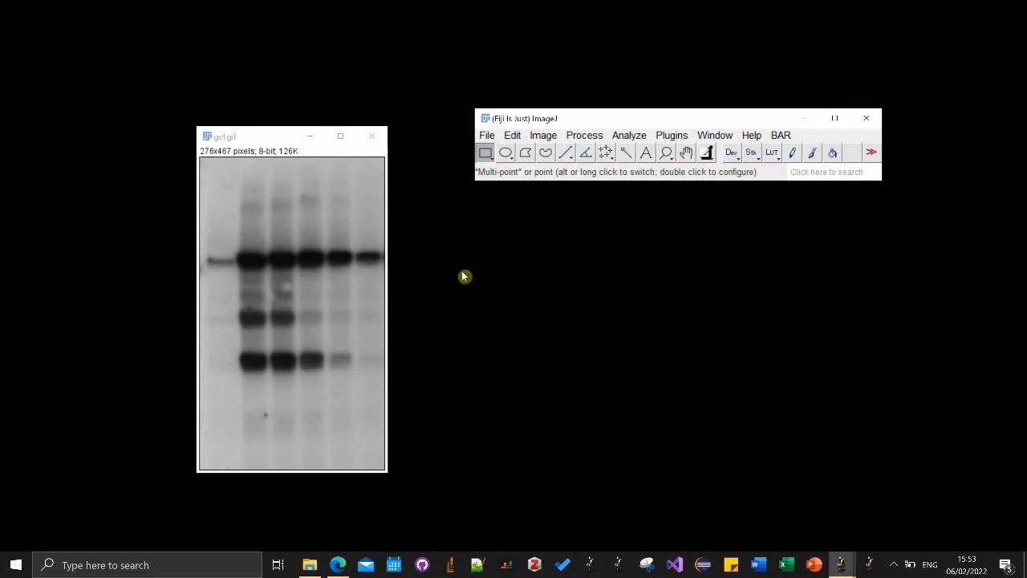
Examine the default colour, stroke width and group settings for regions of interest, leaving them as they are.
{"action": "double_click", "coordinate": [487, 157]}
{"action": "right_click", "coordinate": [487, 158]}
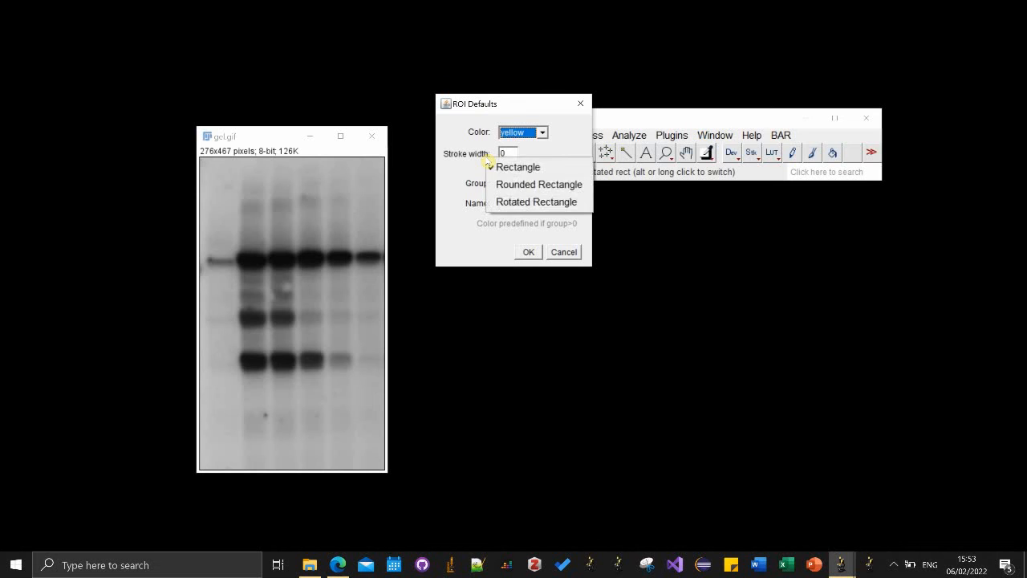
{"action": "left_click", "coordinate": [486, 162]}
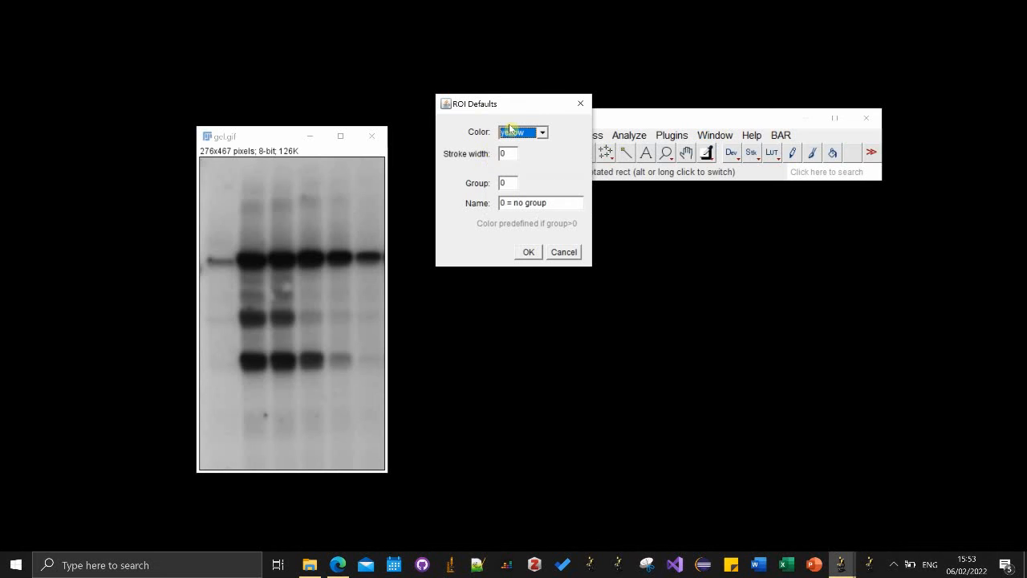
{"action": "left_click", "coordinate": [512, 184]}
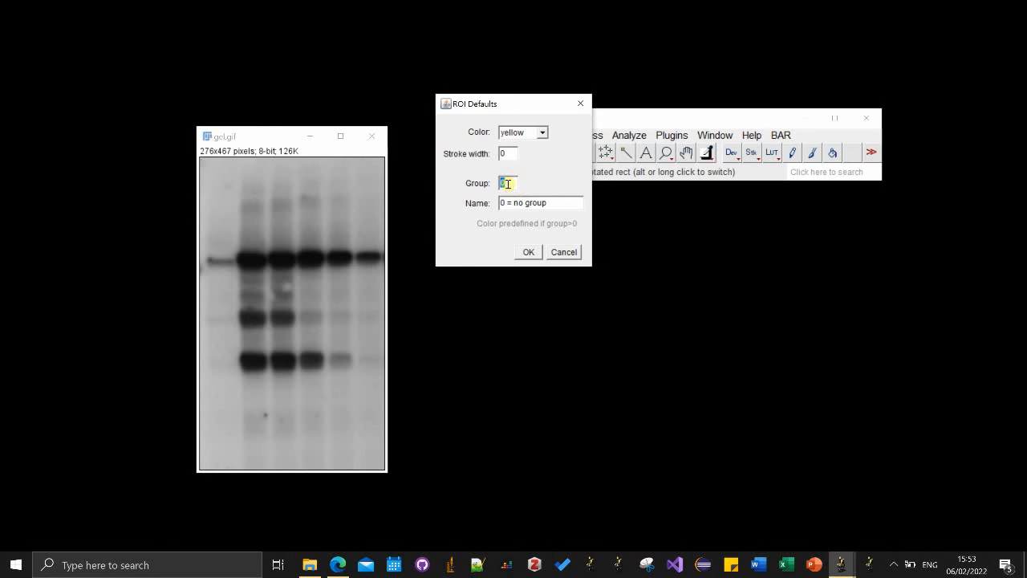
{"action": "left_click", "coordinate": [565, 253]}
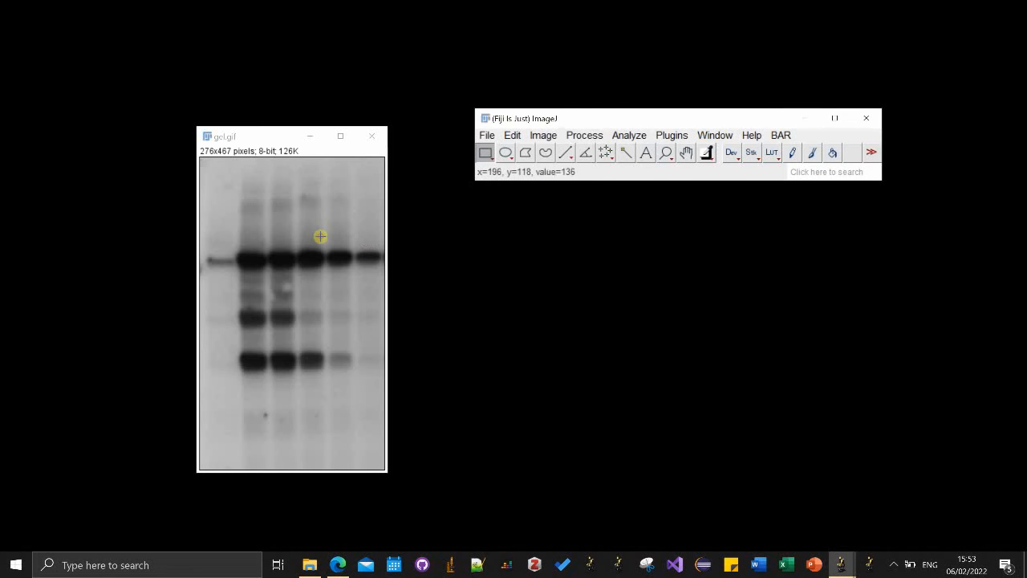
Draw a rectangular selection around the upper band of the gel's fifth lane and clear it again.
{"action": "left_click_drag", "start_coordinate": [321, 236], "coordinate": [354, 279]}
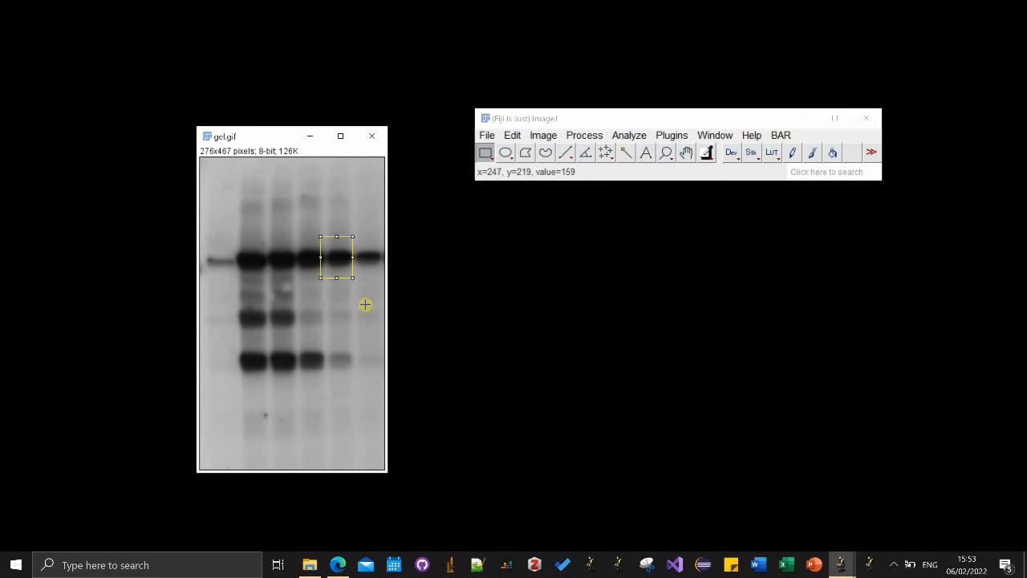
{"action": "left_click", "coordinate": [339, 309]}
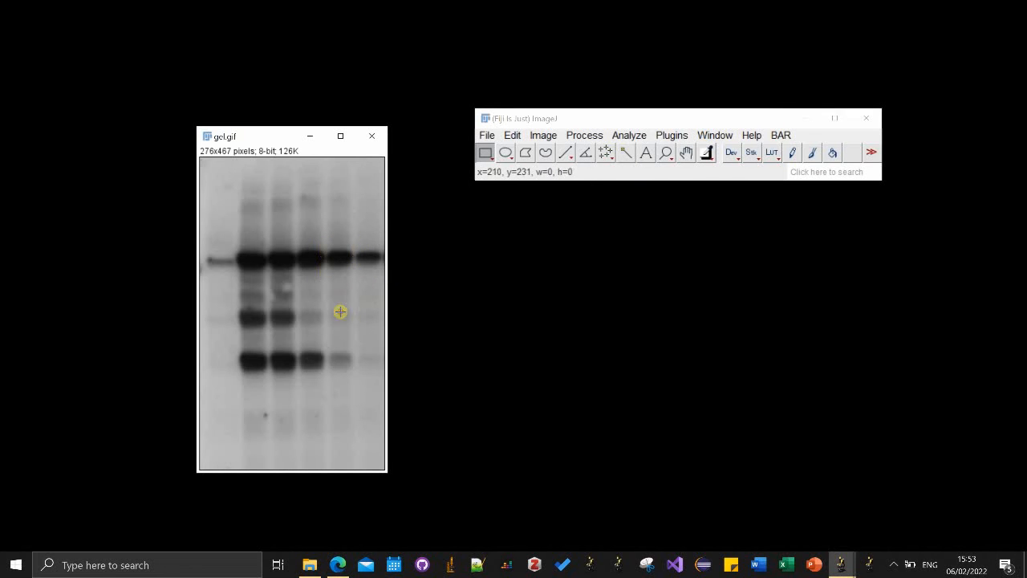
Set the default ROI group to 1 and name that group control.
{"action": "left_click", "coordinate": [489, 136]}
{"action": "left_click", "coordinate": [491, 137]}
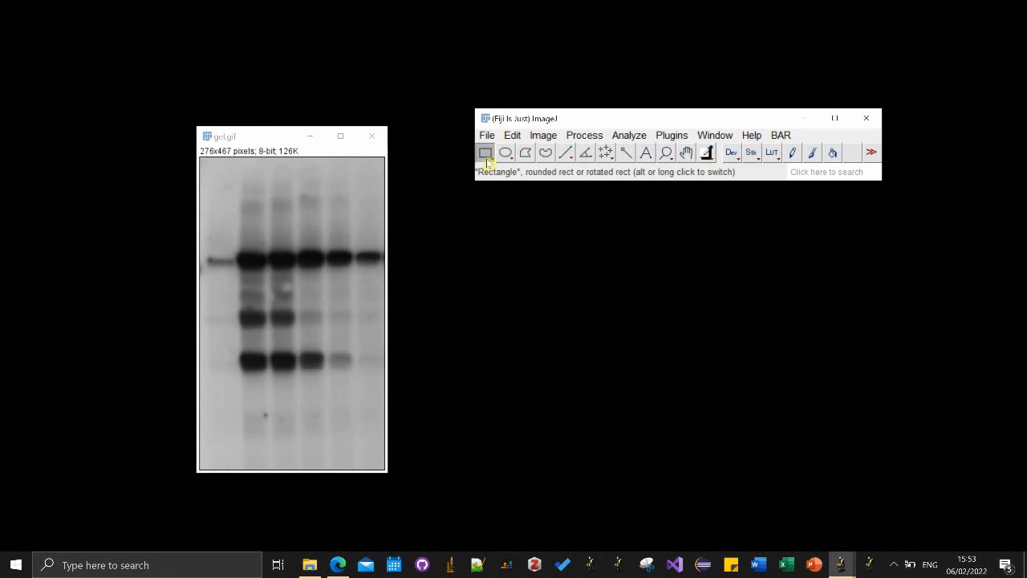
{"action": "double_click", "coordinate": [489, 152]}
{"action": "left_click", "coordinate": [490, 161]}
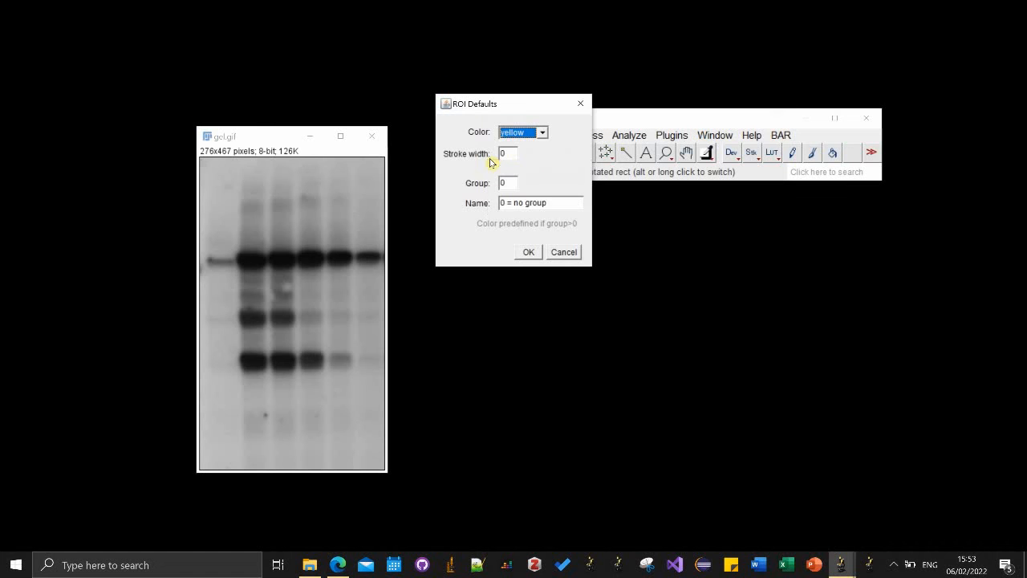
{"action": "left_click", "coordinate": [506, 183]}
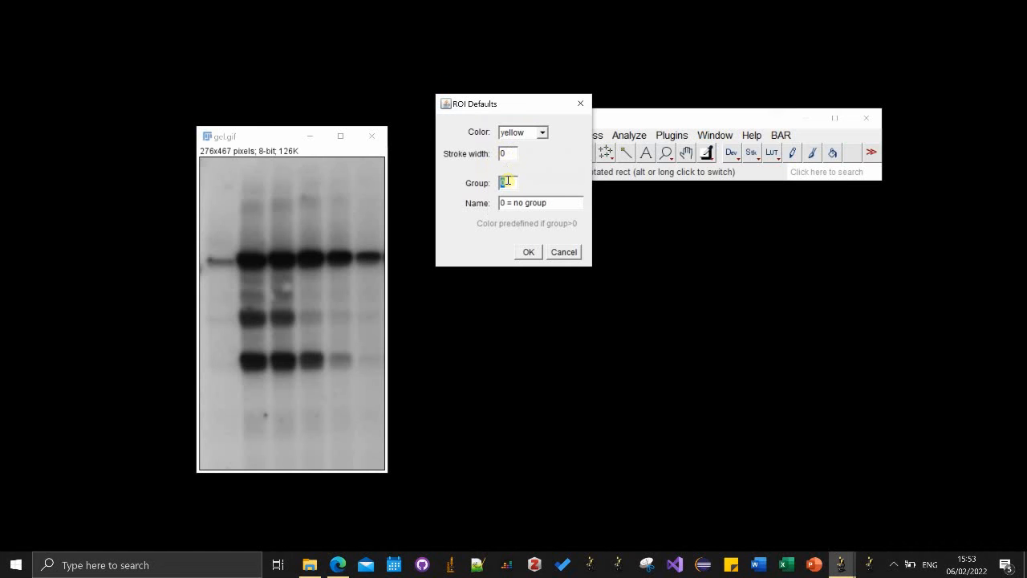
{"action": "type", "text": "1"}
{"action": "left_click", "coordinate": [513, 201]}
{"action": "left_click_drag", "start_coordinate": [544, 207], "coordinate": [479, 206]}
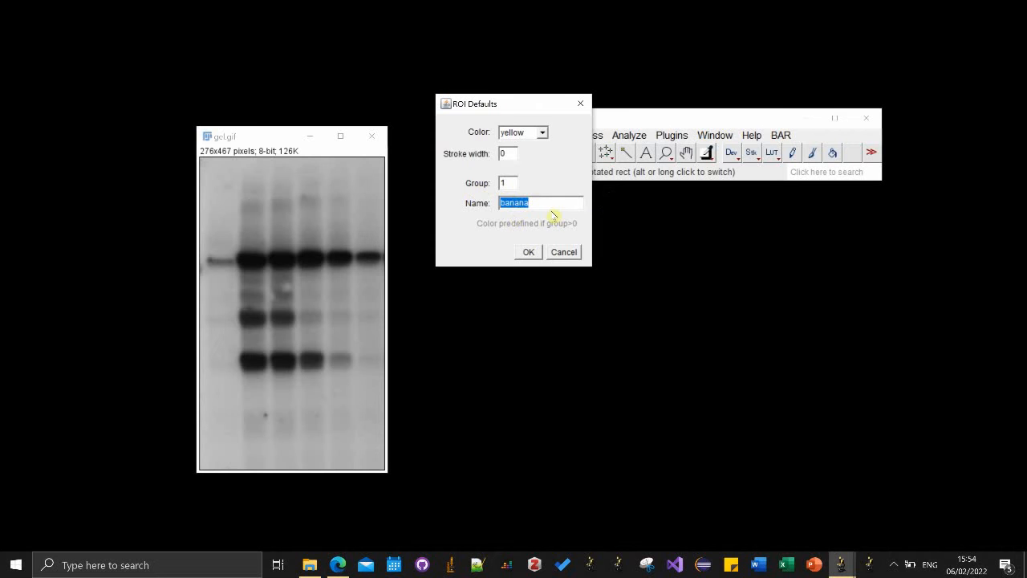
{"action": "type", "text": "control"}
{"action": "key", "text": "Return"}
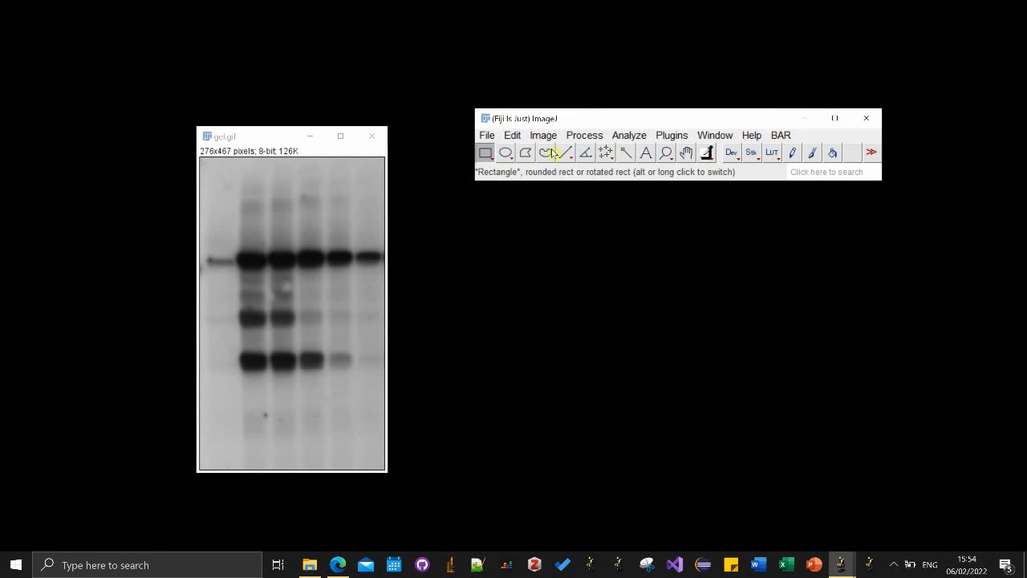
Add rectangles around the three dark bands of the gel's second lane to the ROI Manager and show all with labels.
{"action": "left_click_drag", "start_coordinate": [233, 250], "coordinate": [267, 270]}
{"action": "key", "text": "t"}
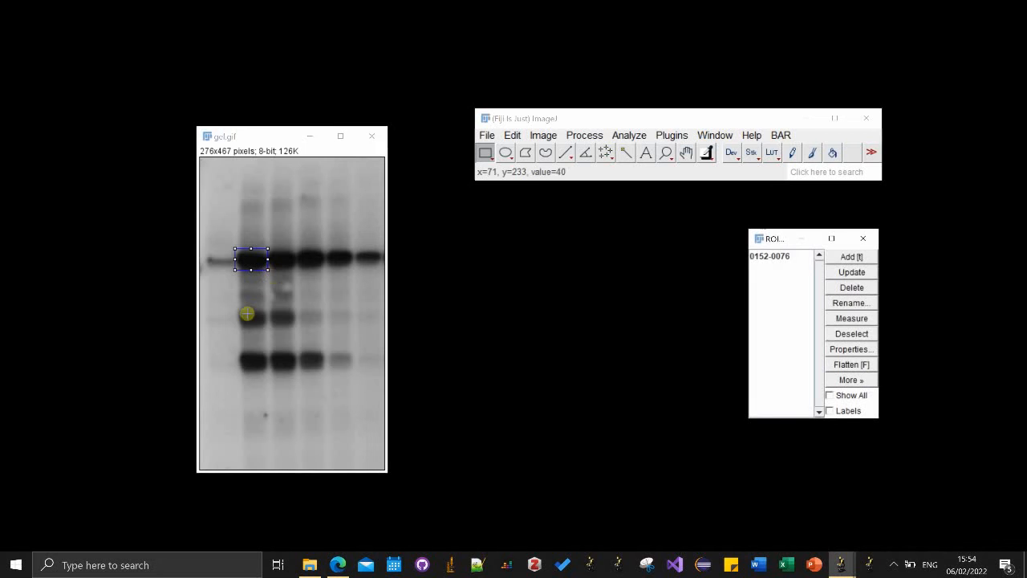
{"action": "mouse_move", "coordinate": [235, 309]}
{"action": "left_mouse_down"}
{"action": "mouse_move", "coordinate": [269, 330]}
{"action": "mouse_move", "coordinate": [268, 372]}
{"action": "left_mouse_up"}
{"action": "key", "text": "t"}
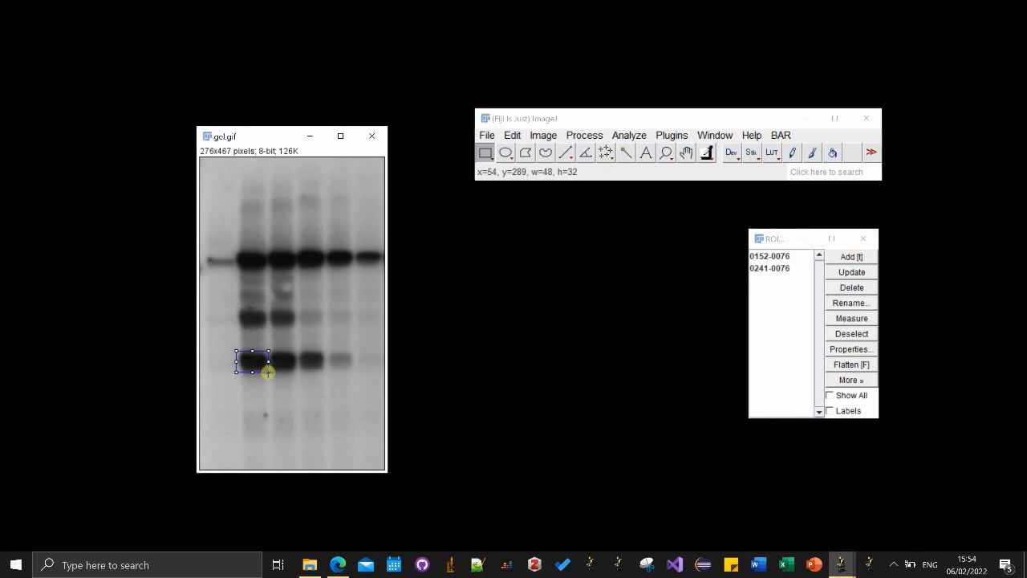
{"action": "key", "text": "t"}
{"action": "left_click", "coordinate": [849, 395]}
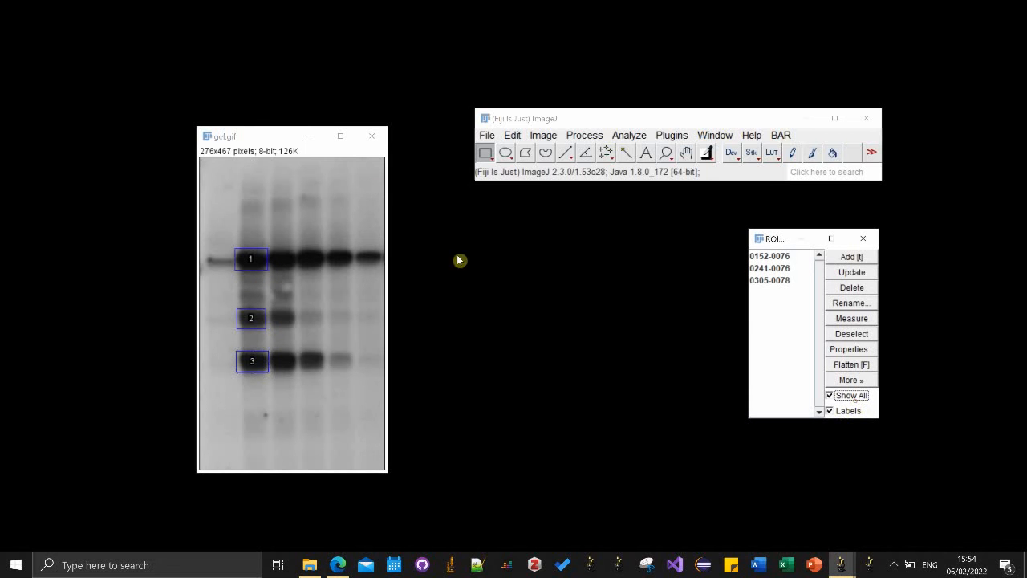
Set the default ROI group to 2 and name that group sample1.
{"action": "left_click", "coordinate": [487, 135]}
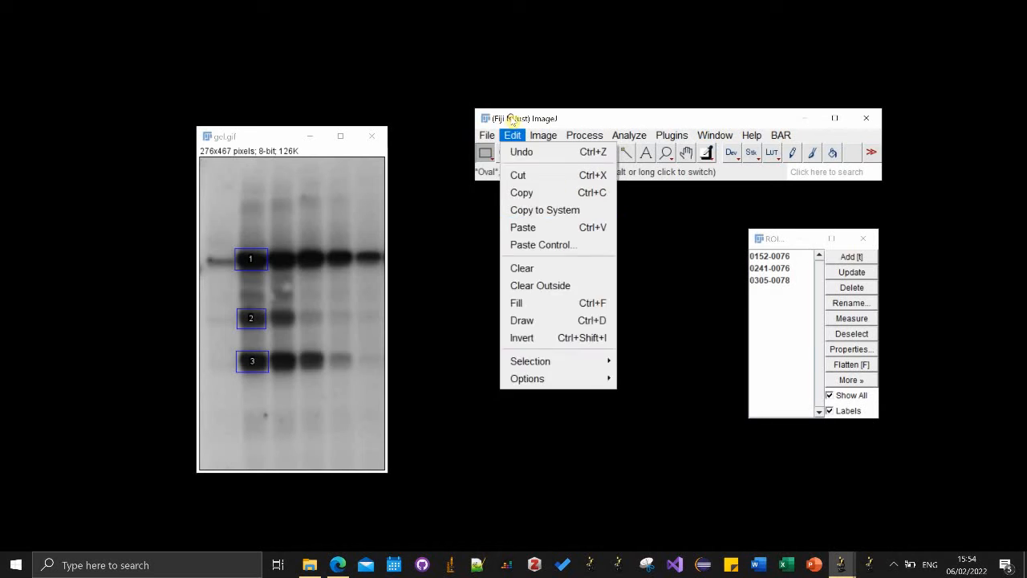
{"action": "left_click", "coordinate": [512, 119]}
{"action": "double_click", "coordinate": [485, 156]}
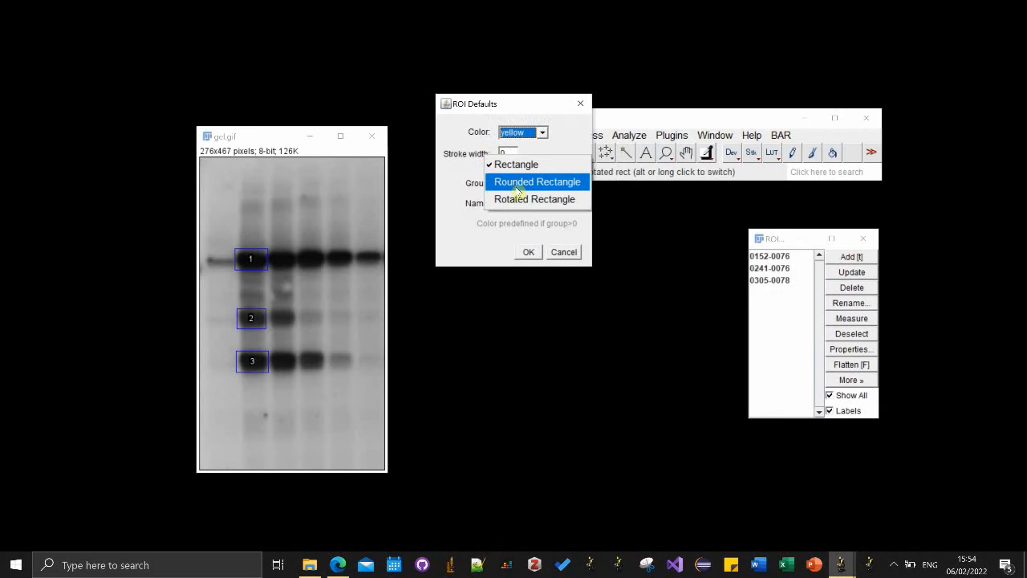
{"action": "double_click", "coordinate": [512, 182]}
{"action": "type", "text": "2"}
{"action": "key", "text": "Tab"}
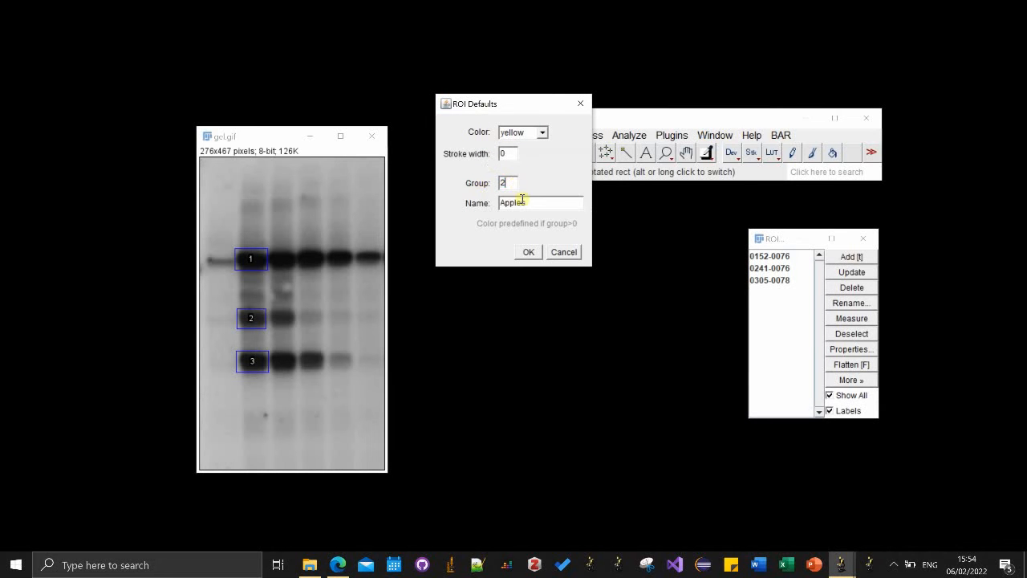
{"action": "type", "text": "Apples"}
{"action": "double_click", "coordinate": [537, 209]}
{"action": "type", "text": "sam"}
{"action": "left_click", "coordinate": [528, 252]}
Add rectangles of about 38 x 31 and 37 x 30 pixels around the third lane's upper and middle bands to the ROI Manager.
{"action": "left_click_drag", "start_coordinate": [280, 259], "coordinate": [296, 271]}
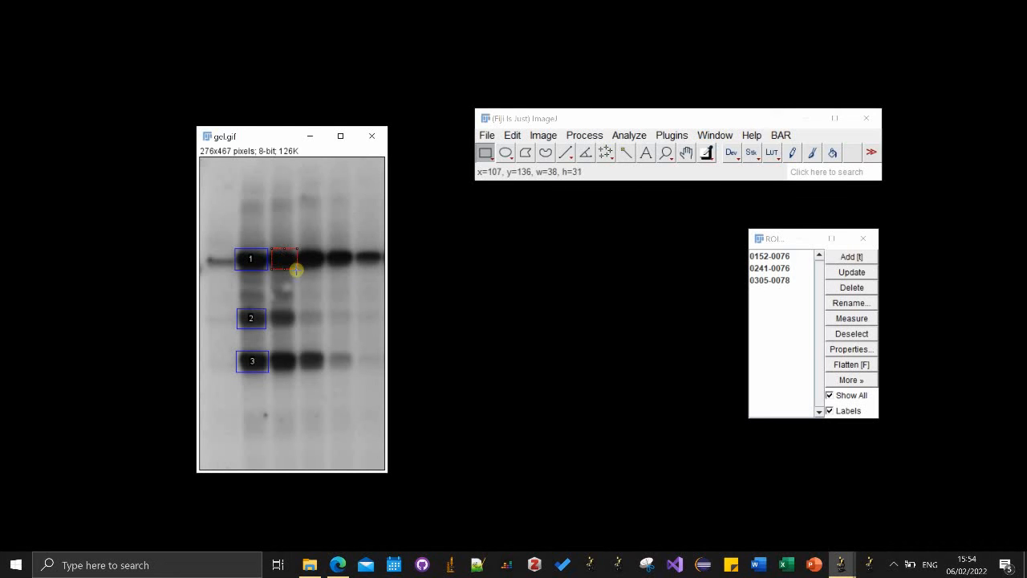
{"action": "key", "text": "t"}
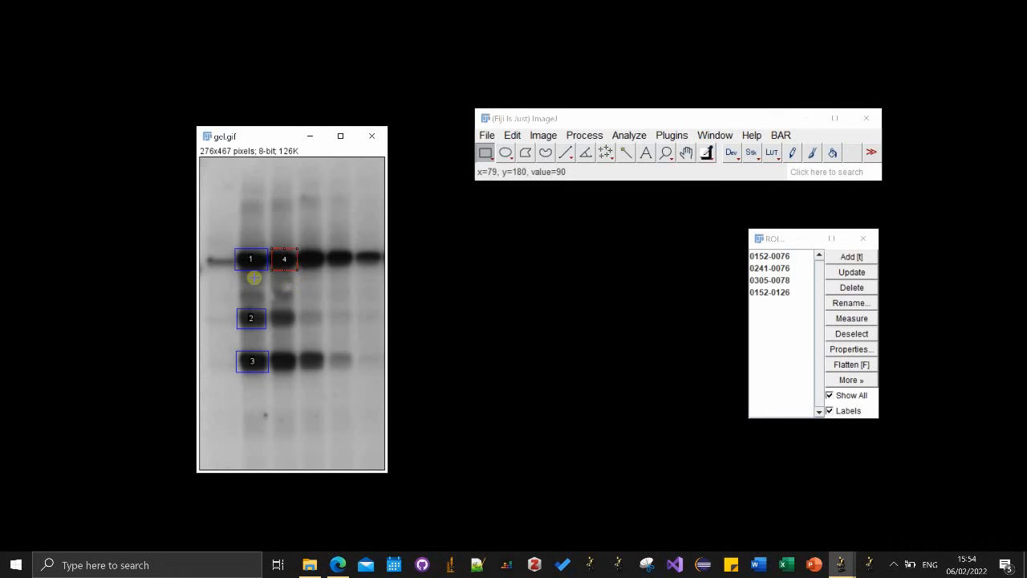
{"action": "left_click_drag", "start_coordinate": [272, 305], "coordinate": [297, 327]}
{"action": "key", "text": "t"}
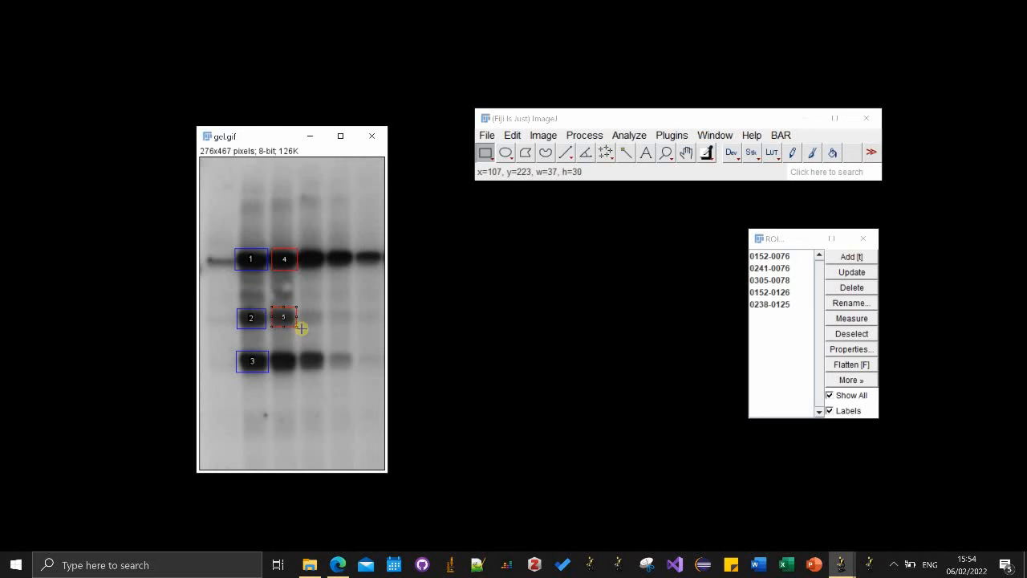
{"action": "left_click", "coordinate": [372, 372]}
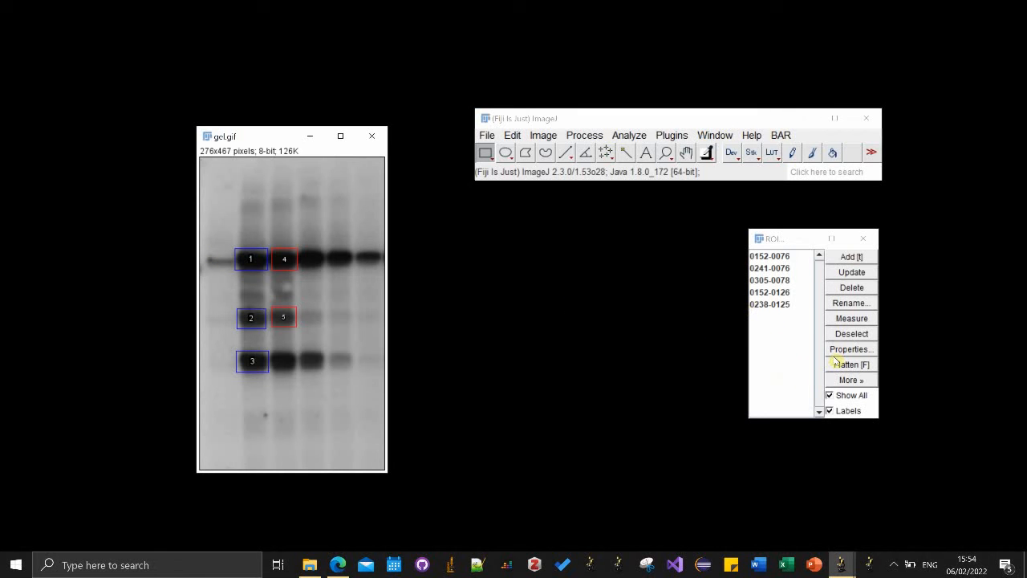
Measure all regions in the ROI Manager and examine the Group and GroupName columns of the results table.
{"action": "left_click", "coordinate": [852, 320]}
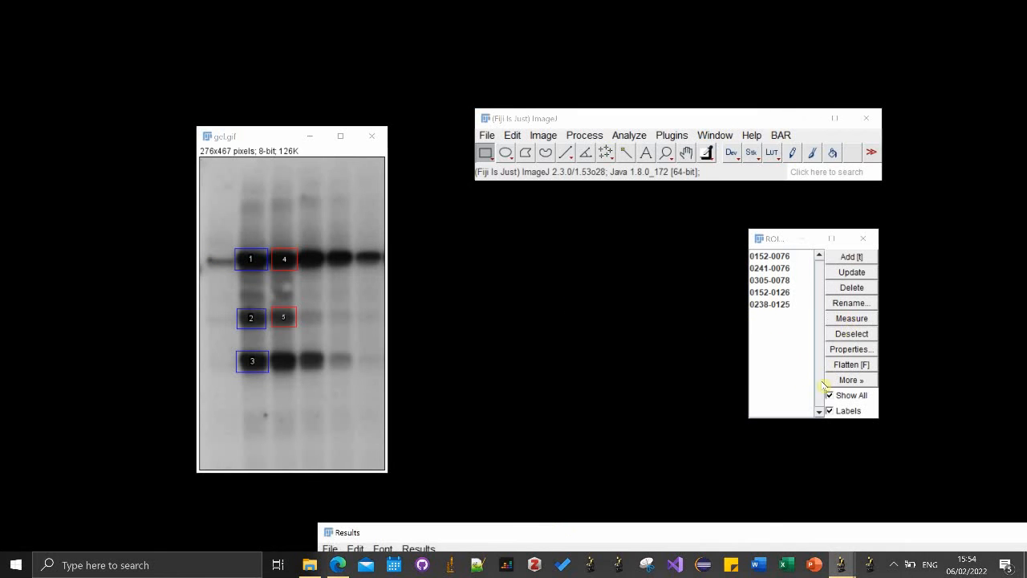
{"action": "left_click_drag", "start_coordinate": [559, 533], "coordinate": [561, 273]}
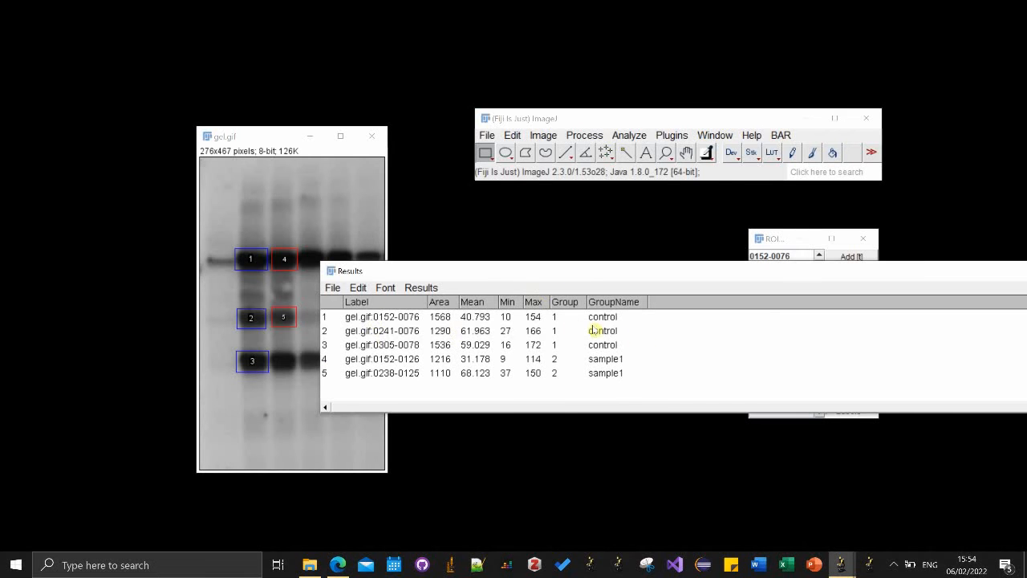
{"action": "left_click", "coordinate": [567, 318]}
{"action": "left_click", "coordinate": [567, 331]}
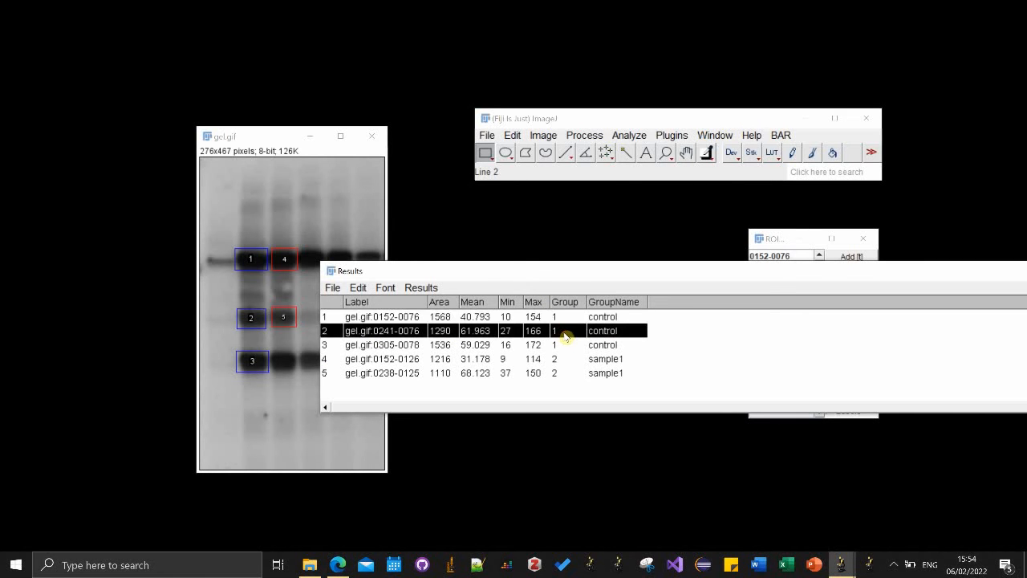
{"action": "left_click", "coordinate": [615, 318]}
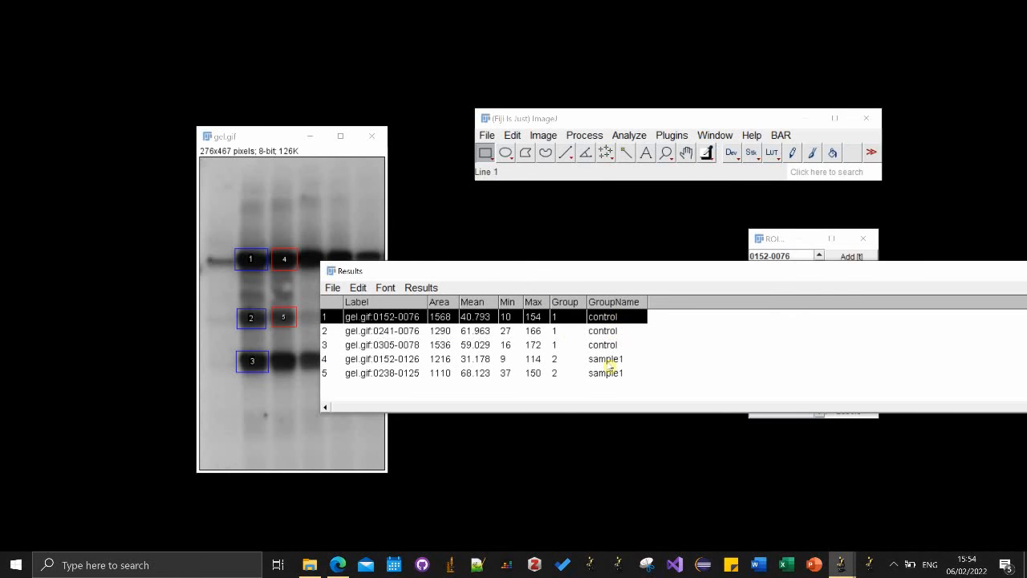
Narrow and reposition the results table, and close it without saving the measurements.
{"action": "left_click_drag", "start_coordinate": [1000, 275], "coordinate": [736, 264]}
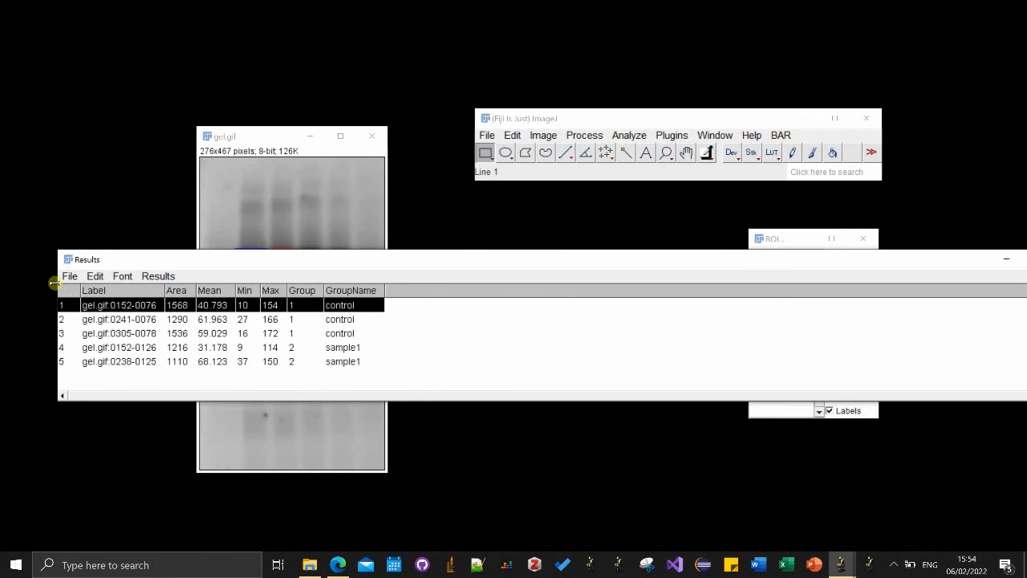
{"action": "left_click_drag", "start_coordinate": [56, 283], "coordinate": [460, 295]}
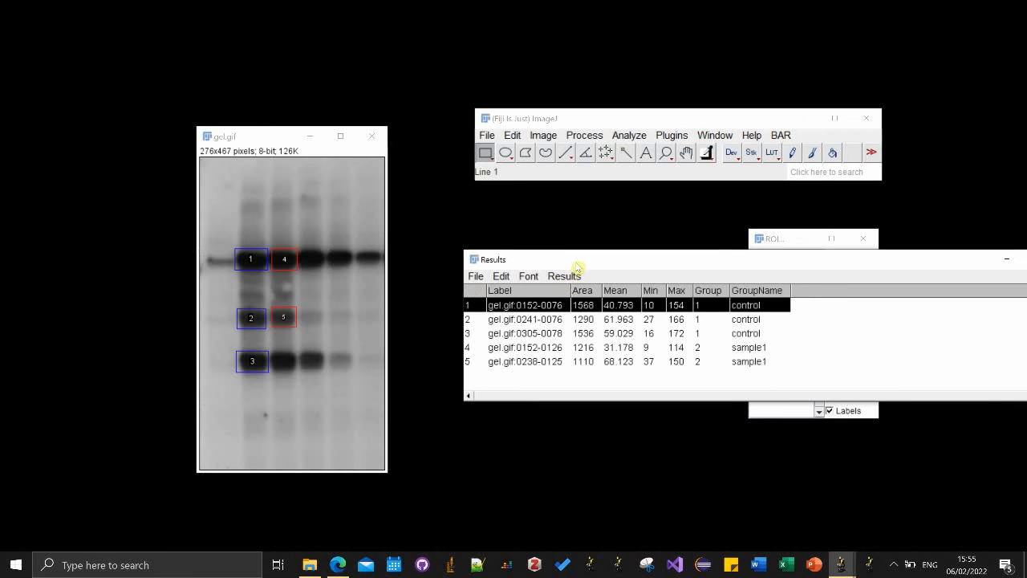
{"action": "left_click_drag", "start_coordinate": [576, 267], "coordinate": [370, 262]}
{"action": "left_click", "coordinate": [865, 256]}
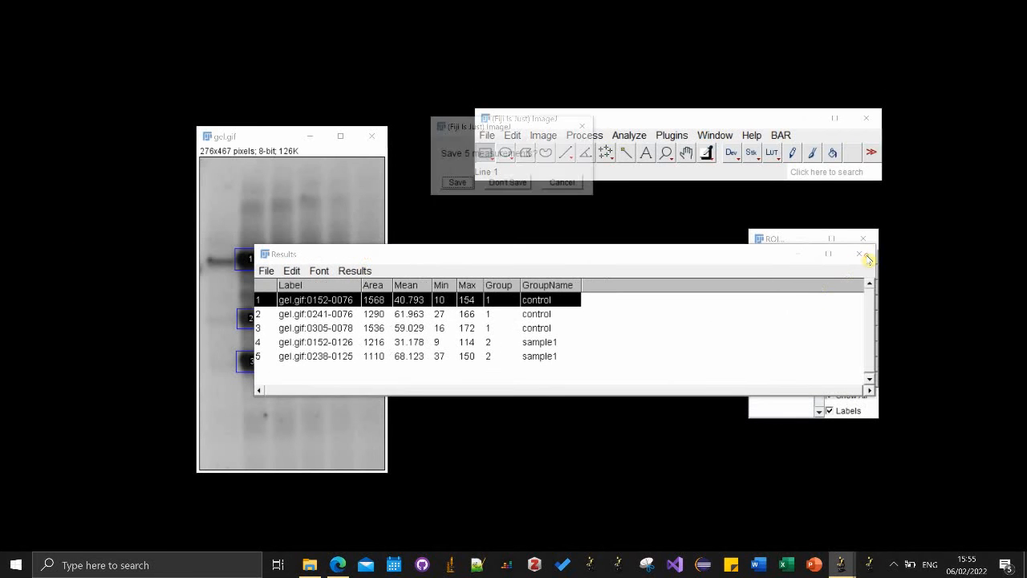
{"action": "left_click", "coordinate": [511, 183]}
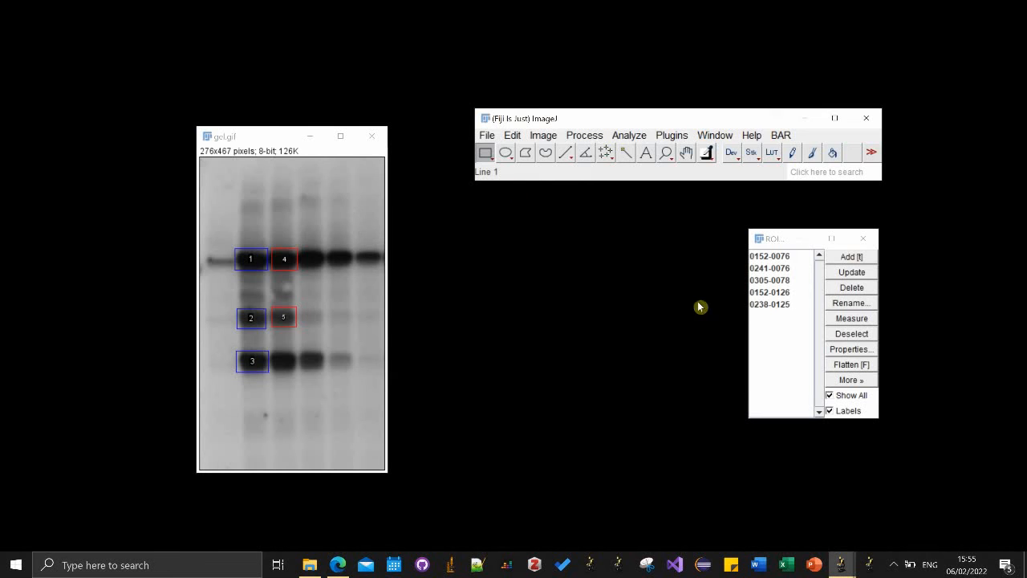
Assign the third lane's middle band region to group 5, and draw and discard a test rectangle above the bands.
{"action": "left_click", "coordinate": [772, 304]}
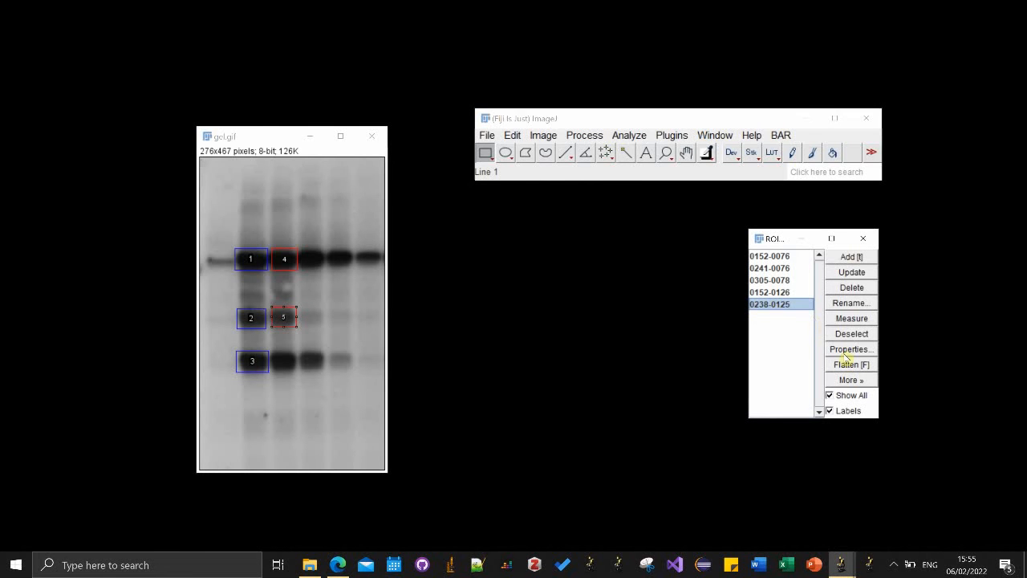
{"action": "left_click", "coordinate": [852, 350]}
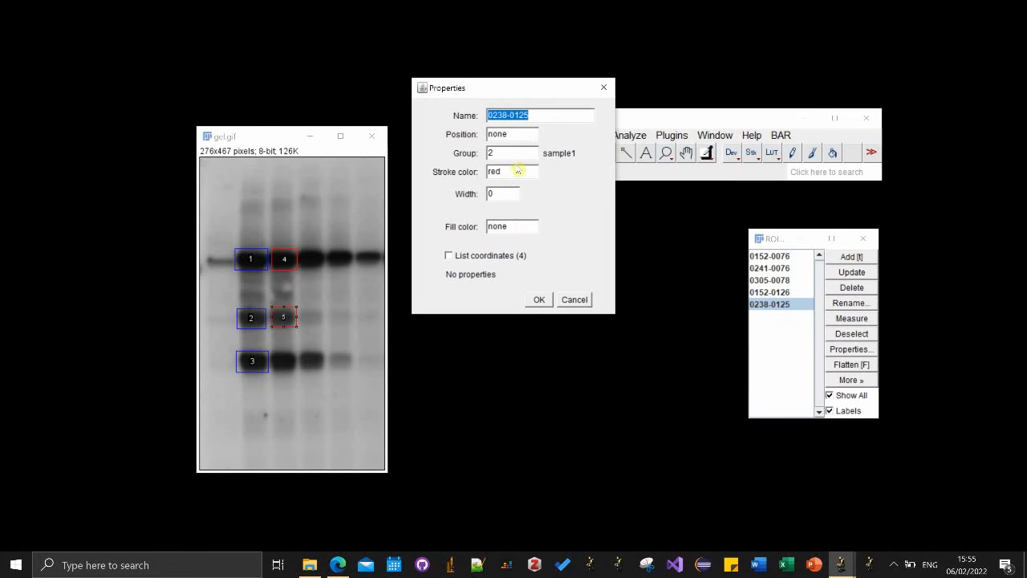
{"action": "double_click", "coordinate": [517, 153]}
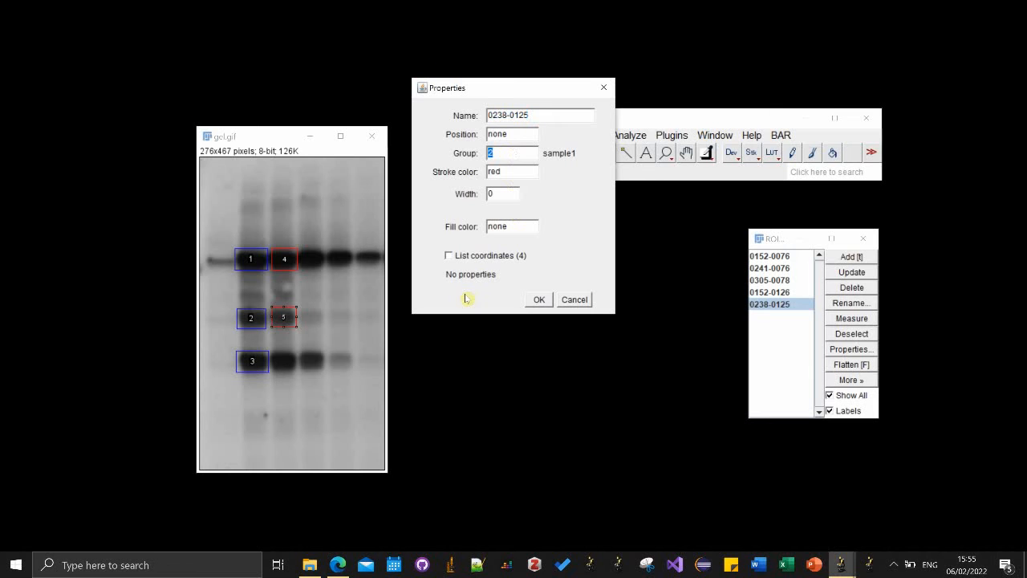
{"action": "type", "text": "47"}
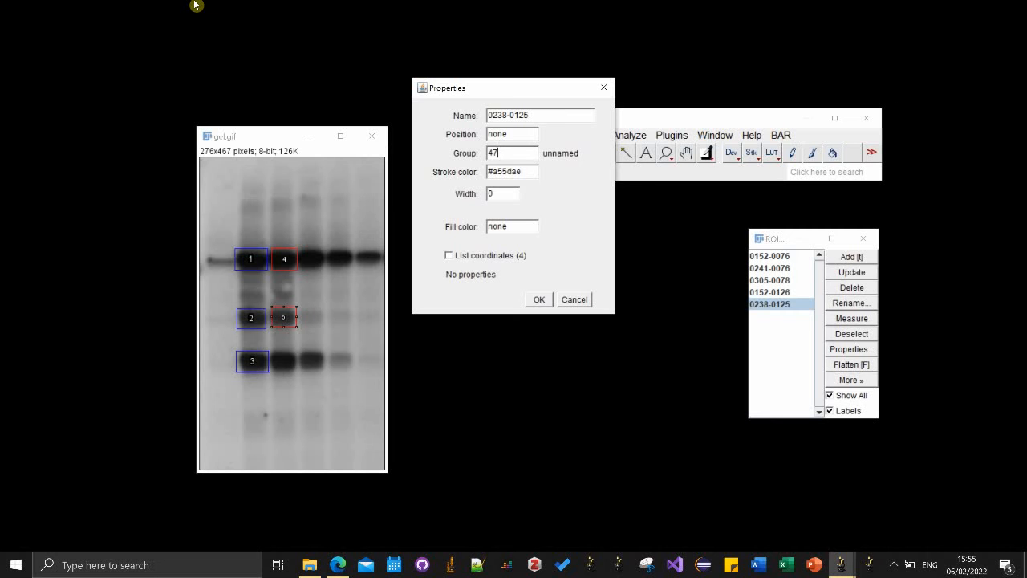
{"action": "key", "text": "BackSpace"}
{"action": "key", "text": "BackSpace"}
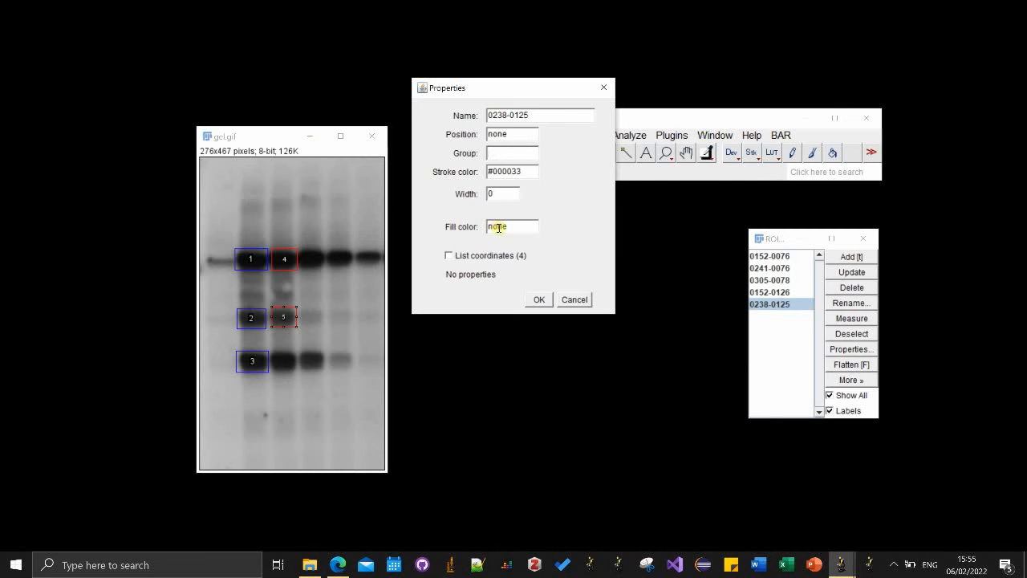
{"action": "type", "text": "5"}
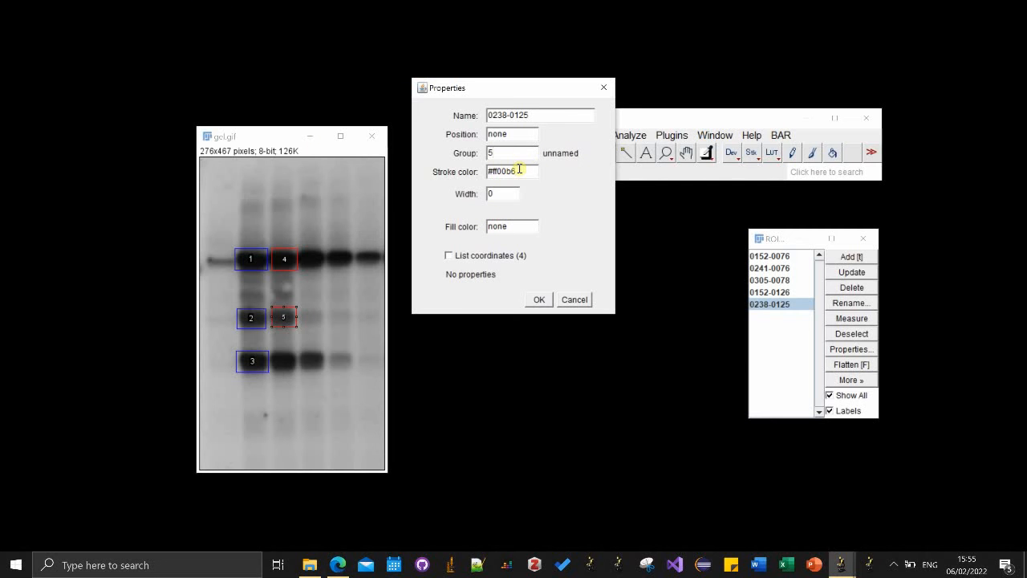
{"action": "left_click", "coordinate": [537, 301]}
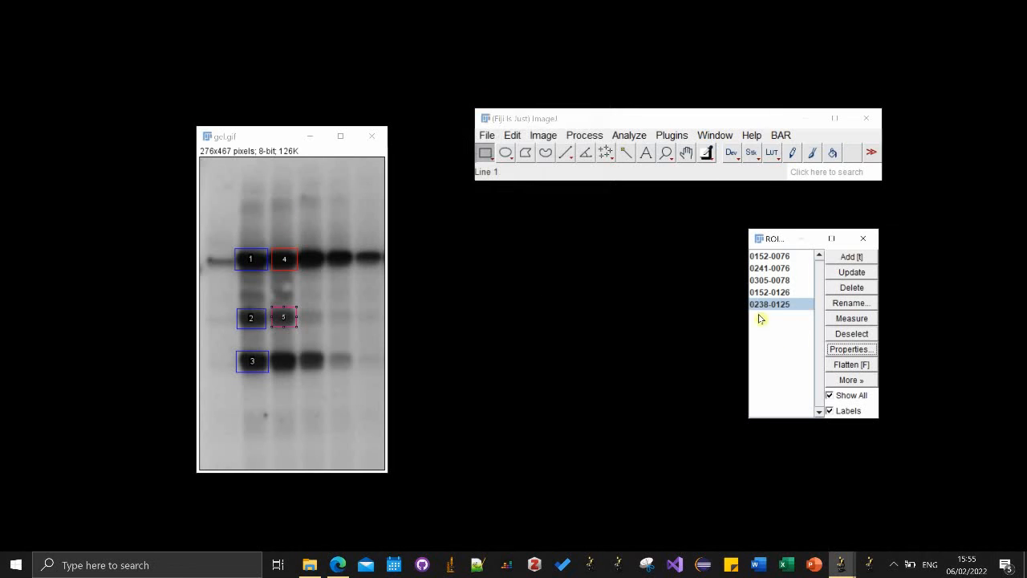
{"action": "left_click_drag", "start_coordinate": [264, 205], "coordinate": [322, 230]}
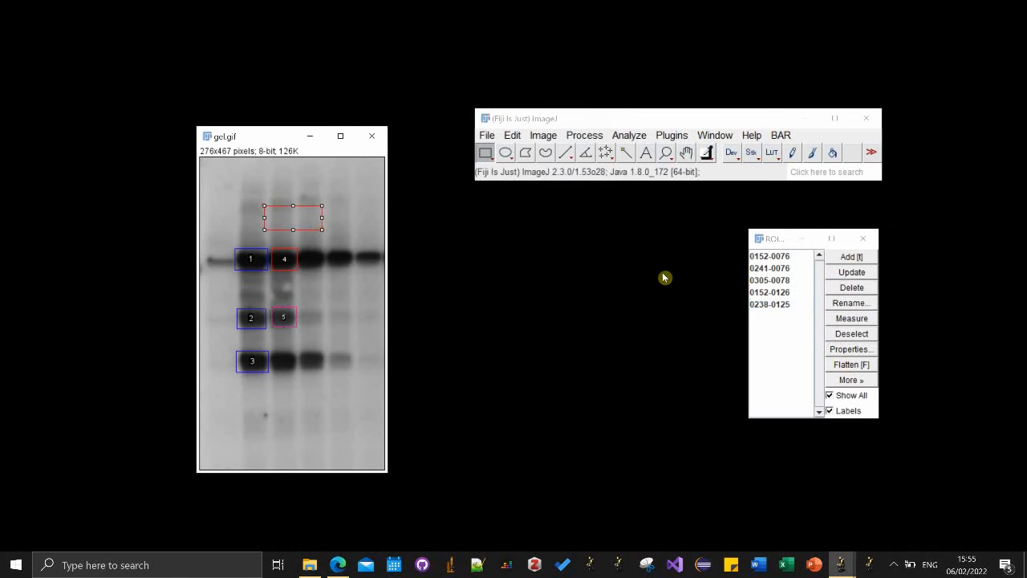
{"action": "left_click", "coordinate": [371, 202]}
Change the group of the third lane's middle band region to 3.
{"action": "left_click", "coordinate": [773, 304]}
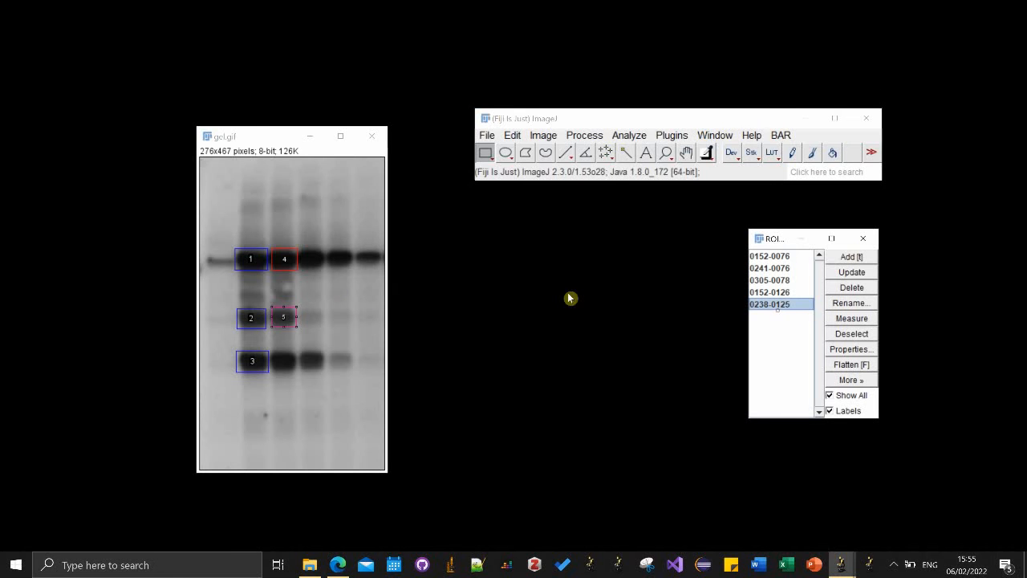
{"action": "left_click", "coordinate": [844, 350]}
{"action": "double_click", "coordinate": [509, 154]}
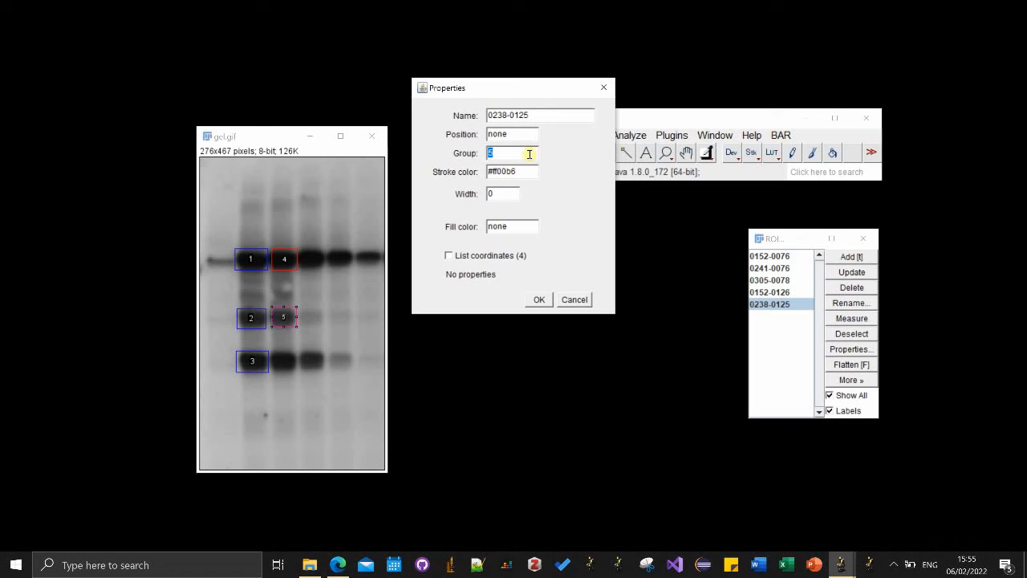
{"action": "type", "text": "3"}
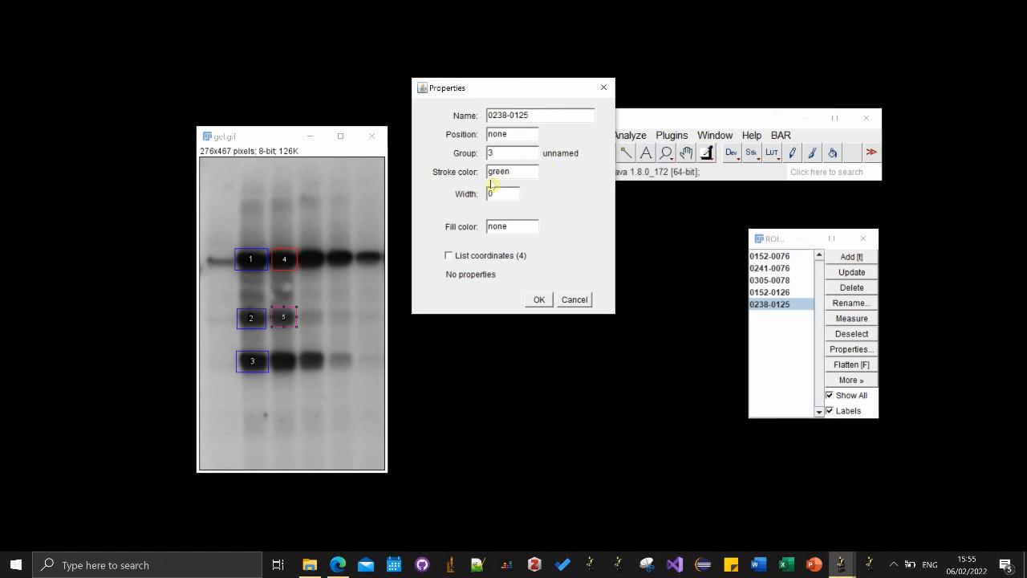
{"action": "left_click", "coordinate": [535, 301]}
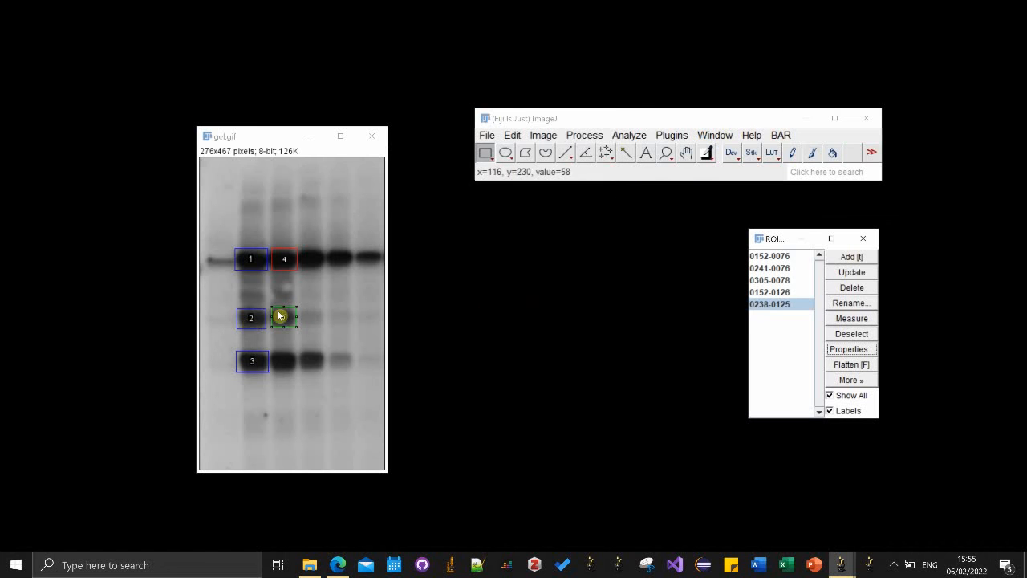
Select the third lane's upper band region and add the ROI Menu tool to the toolbar.
{"action": "left_click", "coordinate": [791, 293]}
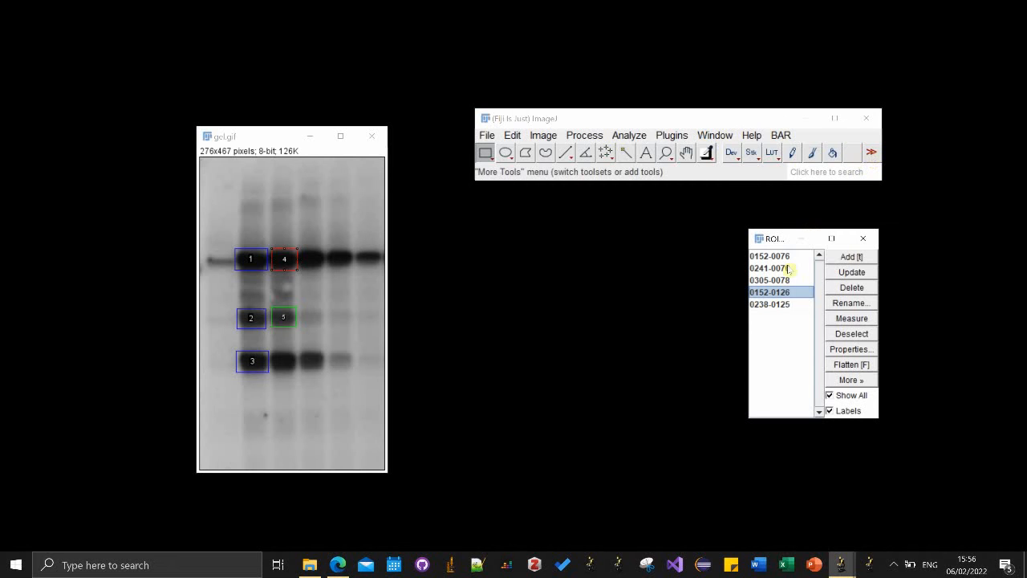
{"action": "left_click", "coordinate": [487, 136]}
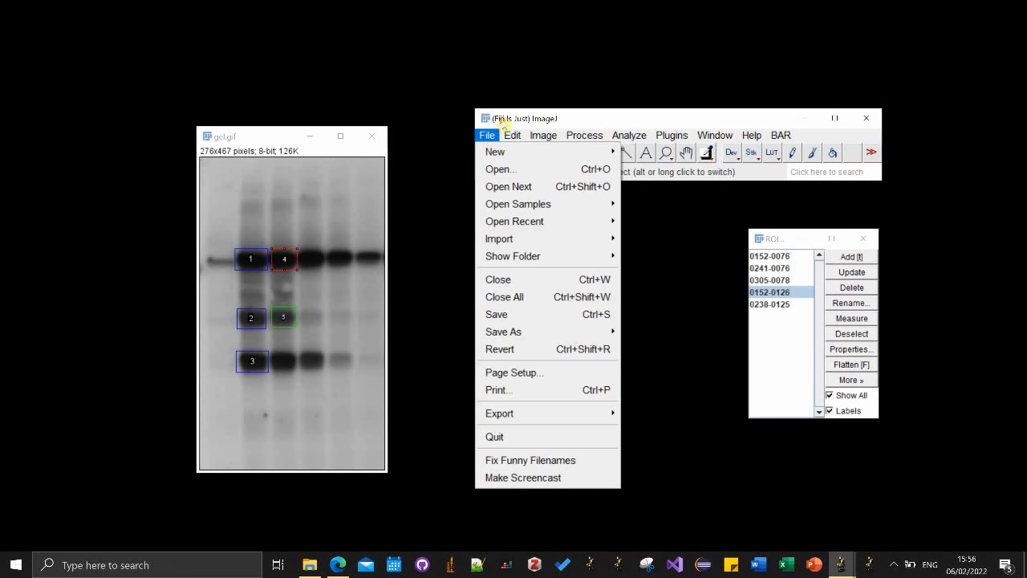
{"action": "left_click", "coordinate": [503, 121]}
{"action": "left_click", "coordinate": [872, 156]}
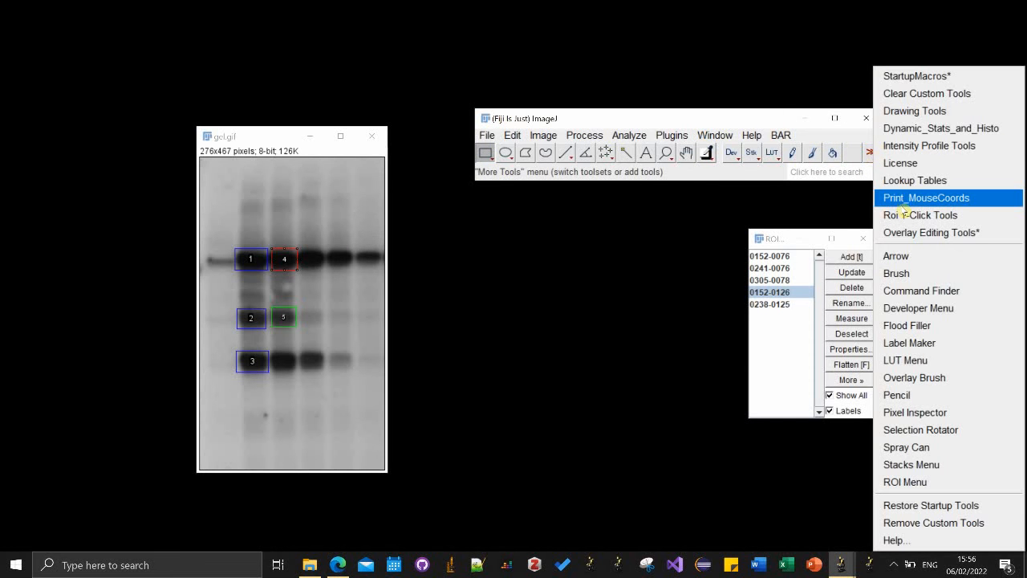
{"action": "left_click", "coordinate": [908, 486]}
Set the default ROI group to 4 and draw a rectangle above the fourth lane's upper band.
{"action": "left_click", "coordinate": [854, 156]}
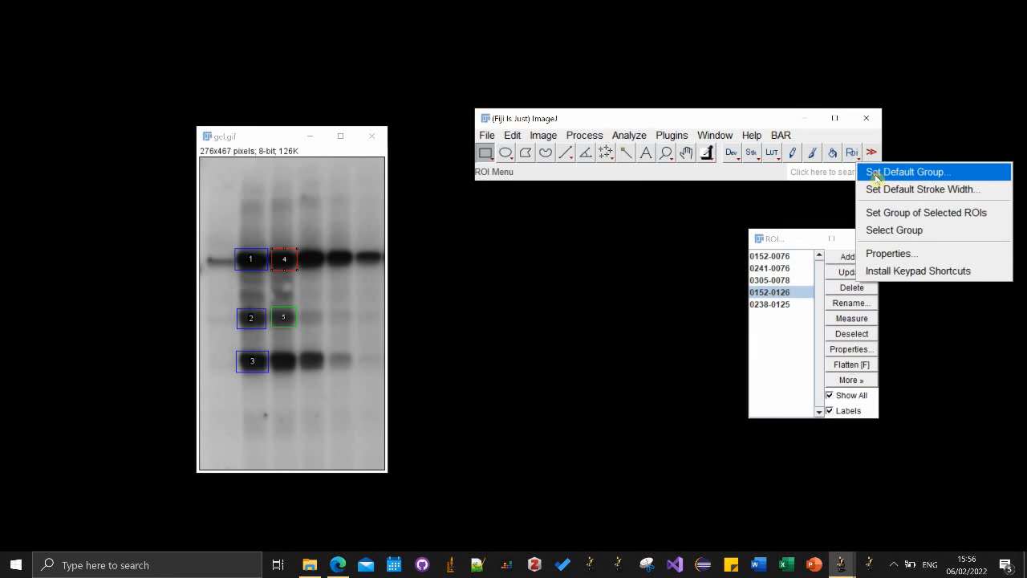
{"action": "left_click", "coordinate": [875, 178]}
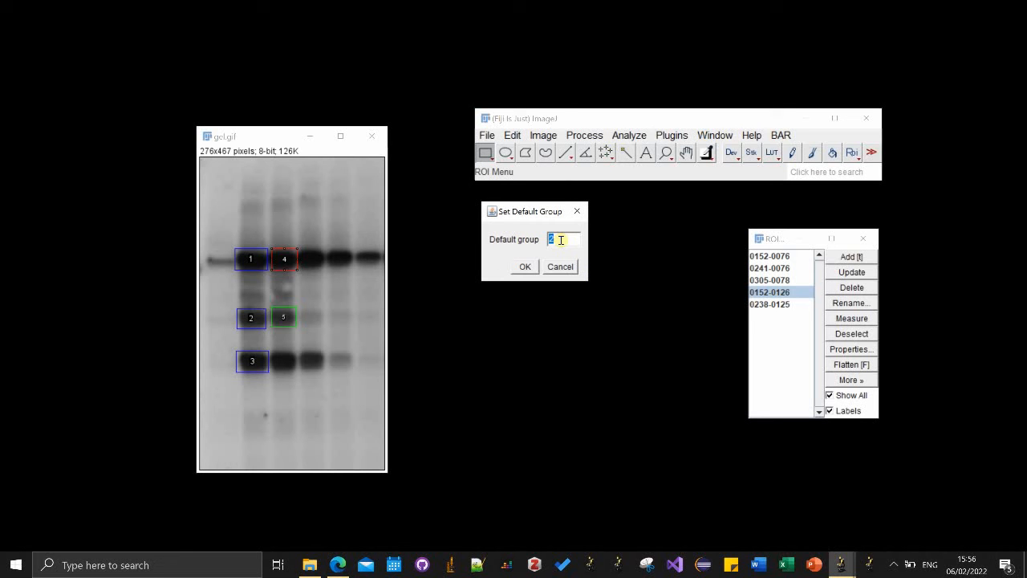
{"action": "type", "text": "4"}
{"action": "left_click", "coordinate": [525, 267]}
{"action": "left_click_drag", "start_coordinate": [289, 190], "coordinate": [336, 230]}
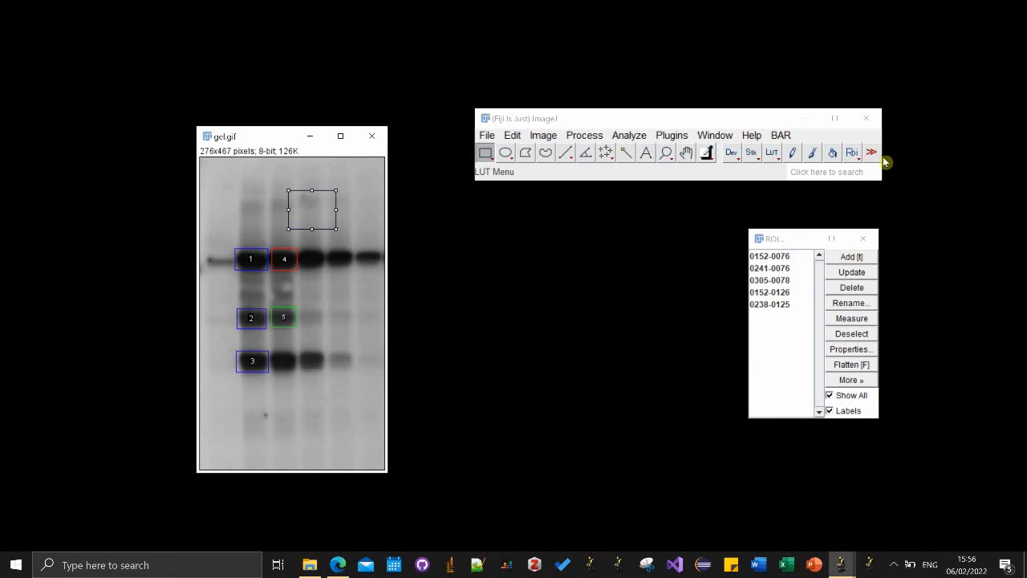
Install the keypad shortcuts for ROI groups and test them with rectangles in the dark green and yellow group colours above the bands.
{"action": "left_click", "coordinate": [858, 160]}
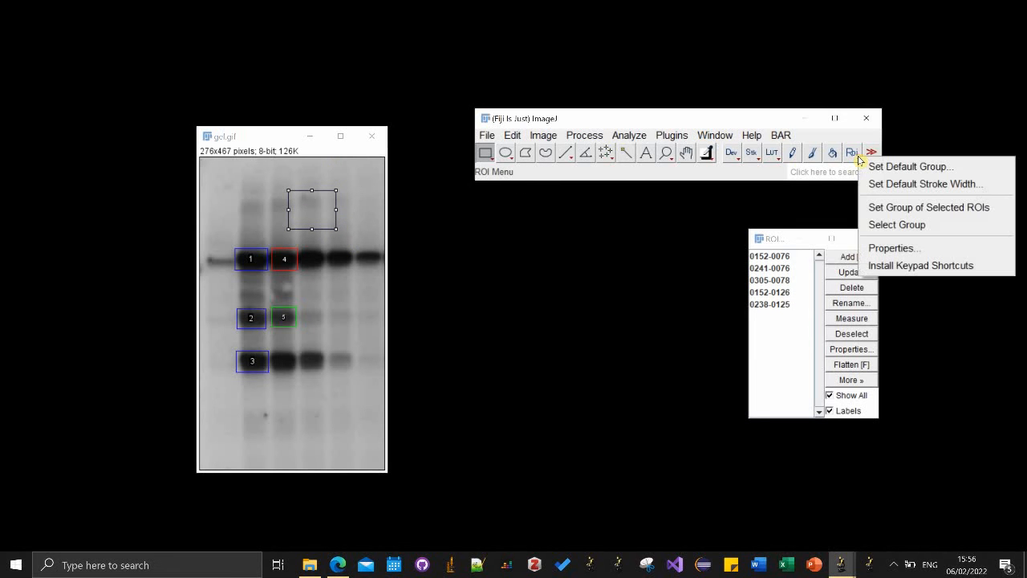
{"action": "left_click", "coordinate": [904, 269]}
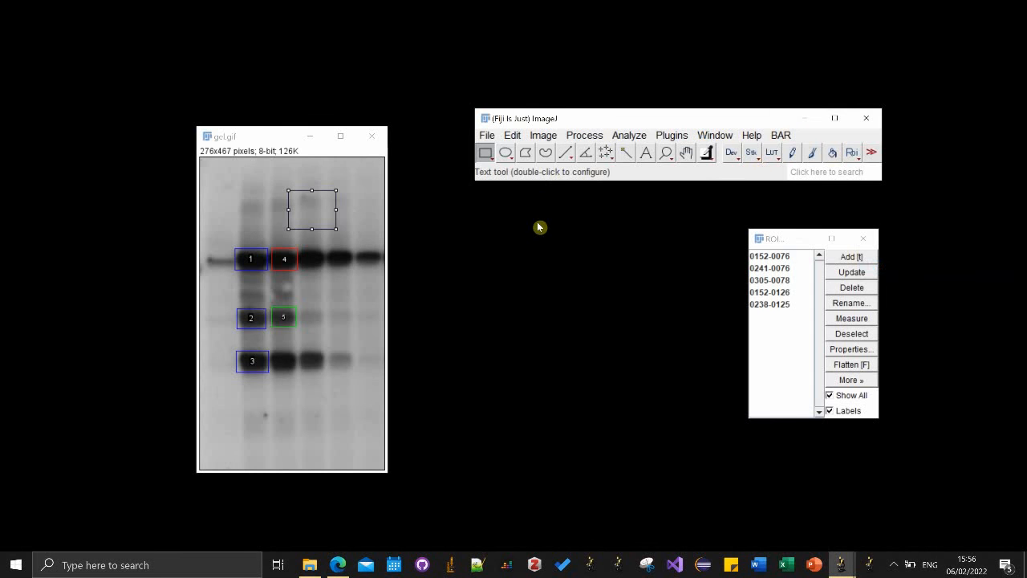
{"action": "left_click", "coordinate": [343, 166]}
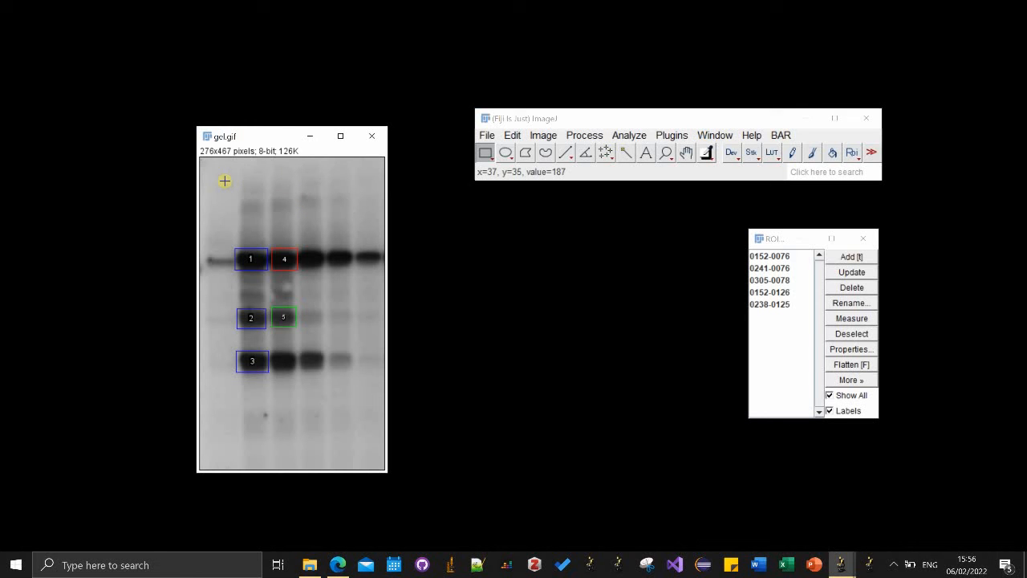
{"action": "left_click_drag", "start_coordinate": [216, 177], "coordinate": [276, 215]}
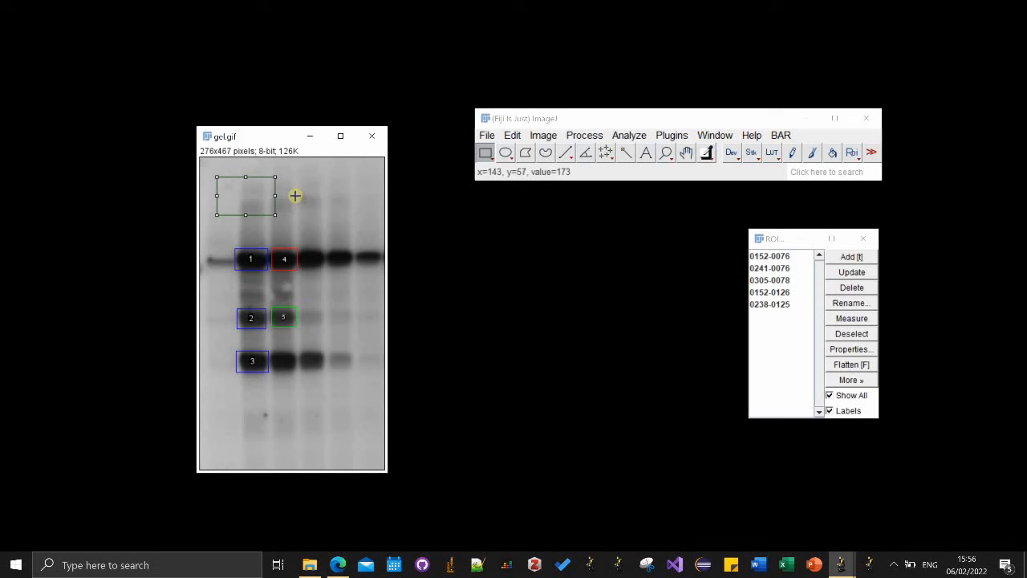
{"action": "left_click_drag", "start_coordinate": [294, 195], "coordinate": [351, 240]}
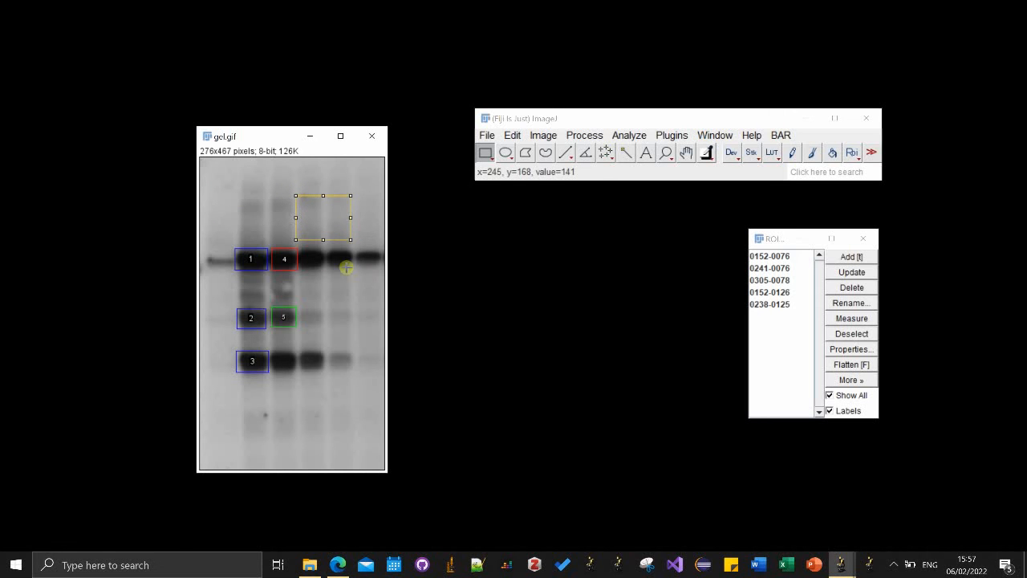
Add two light blue group rectangles above the upper bands, one about 68 x 56 pixels, and a brown one in the fifth lane to the ROI Manager.
{"action": "left_click_drag", "start_coordinate": [237, 197], "coordinate": [283, 230]}
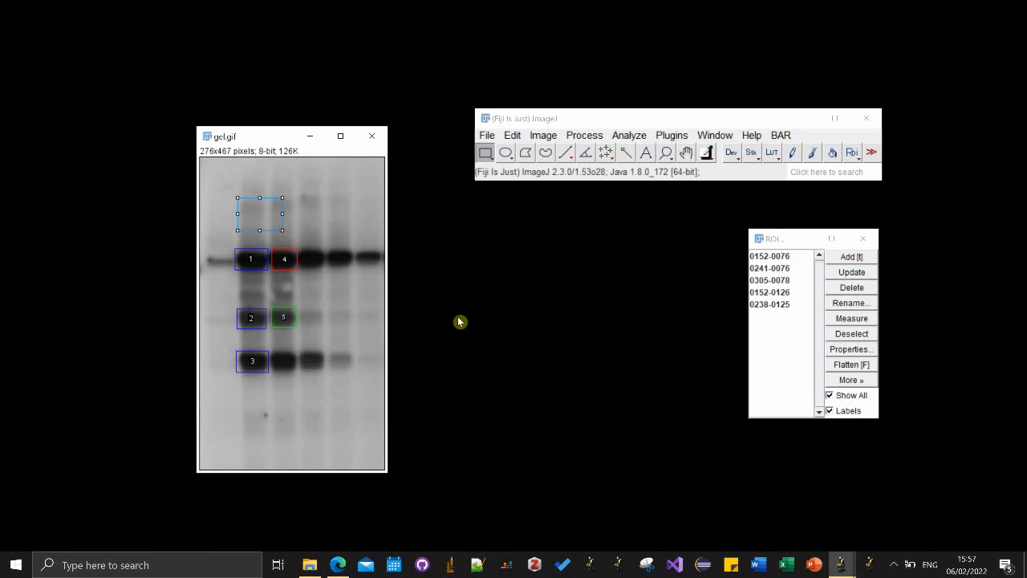
{"action": "key", "text": "t"}
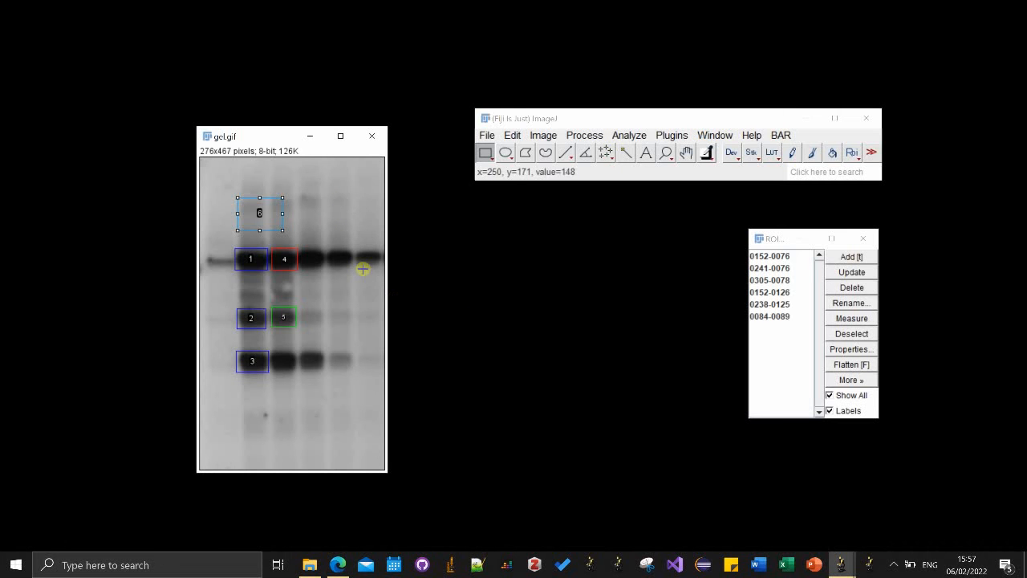
{"action": "left_click_drag", "start_coordinate": [313, 214], "coordinate": [359, 252]}
{"action": "key", "text": "t"}
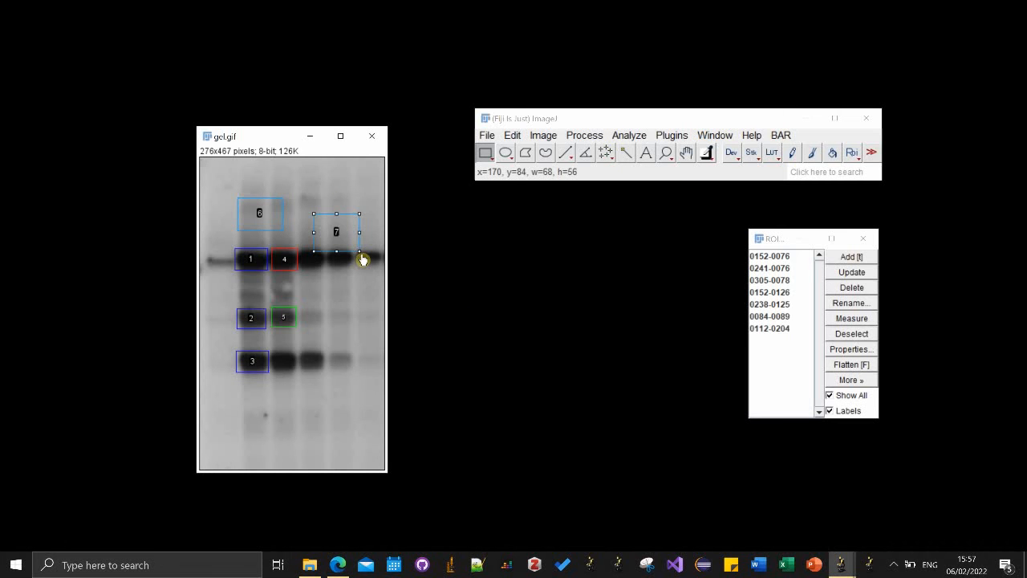
{"action": "left_click_drag", "start_coordinate": [328, 306], "coordinate": [367, 345]}
{"action": "key", "text": "t"}
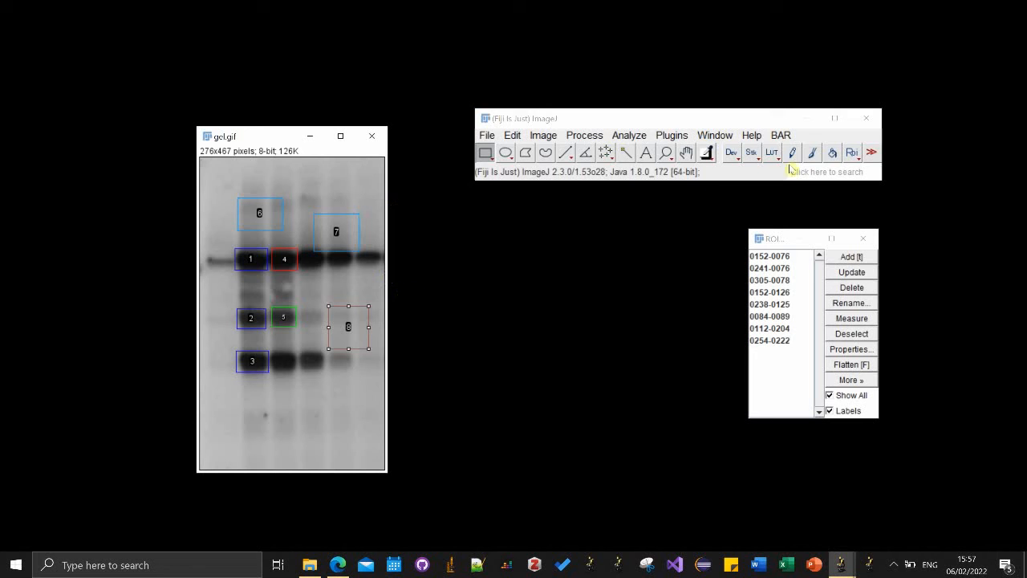
Load the Roi 1-Click Tools toolset, switch the default group to 4, and draw and discard a test rectangle above the upper bands.
{"action": "left_click", "coordinate": [871, 155]}
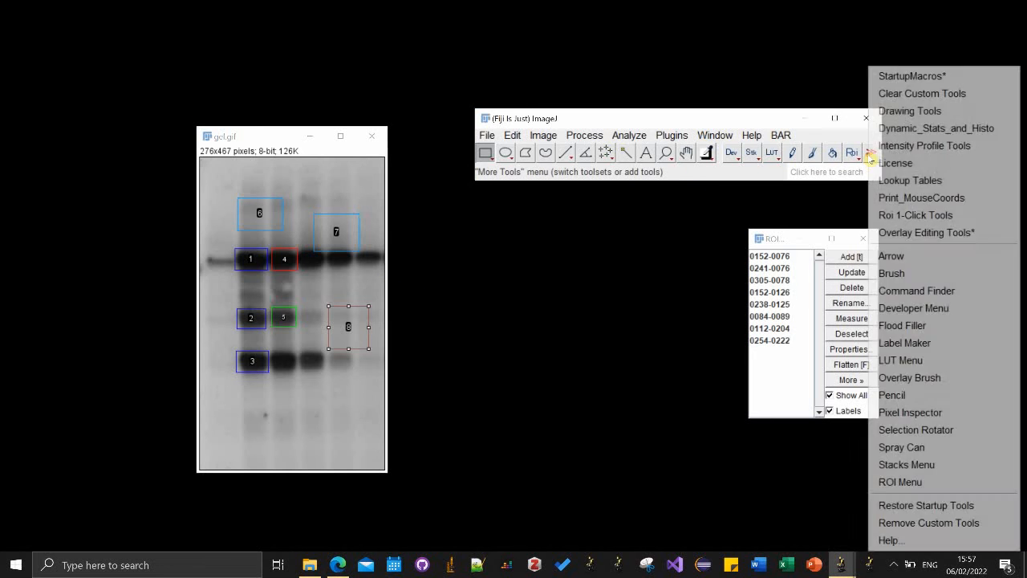
{"action": "left_click", "coordinate": [920, 215]}
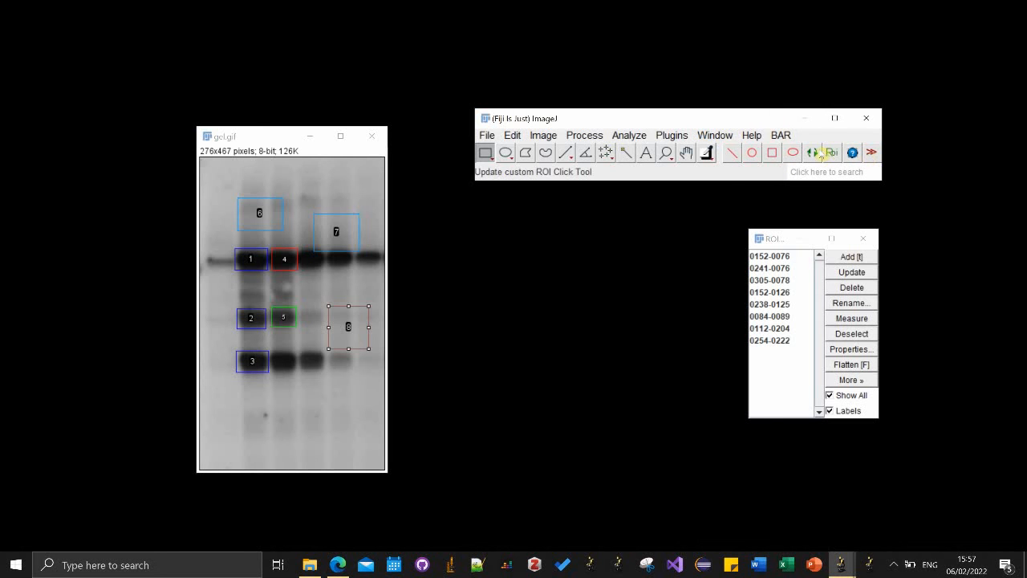
{"action": "key", "text": "4"}
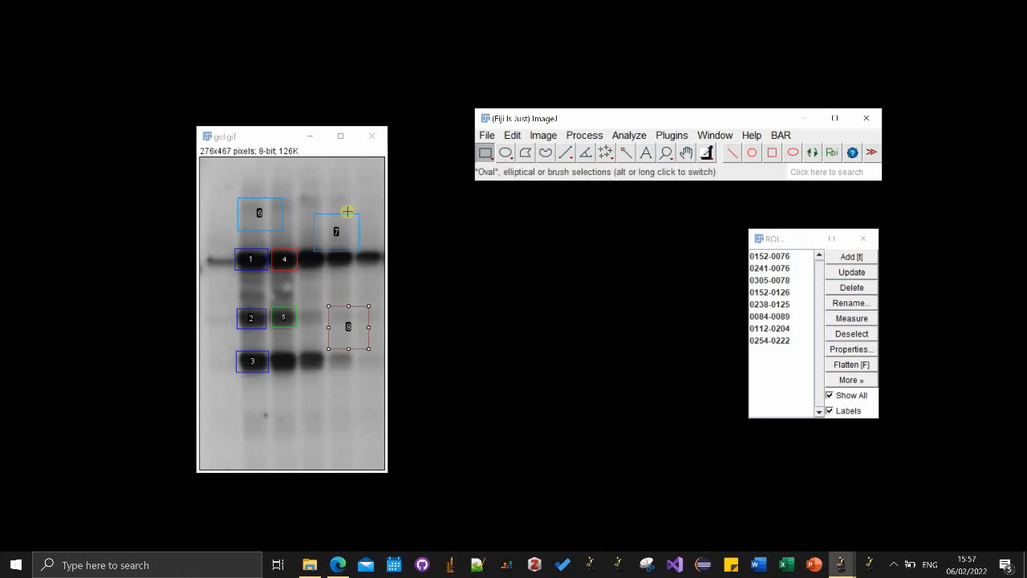
{"action": "left_click", "coordinate": [317, 182]}
{"action": "left_click_drag", "start_coordinate": [330, 191], "coordinate": [345, 202]}
{"action": "left_click", "coordinate": [346, 202]}
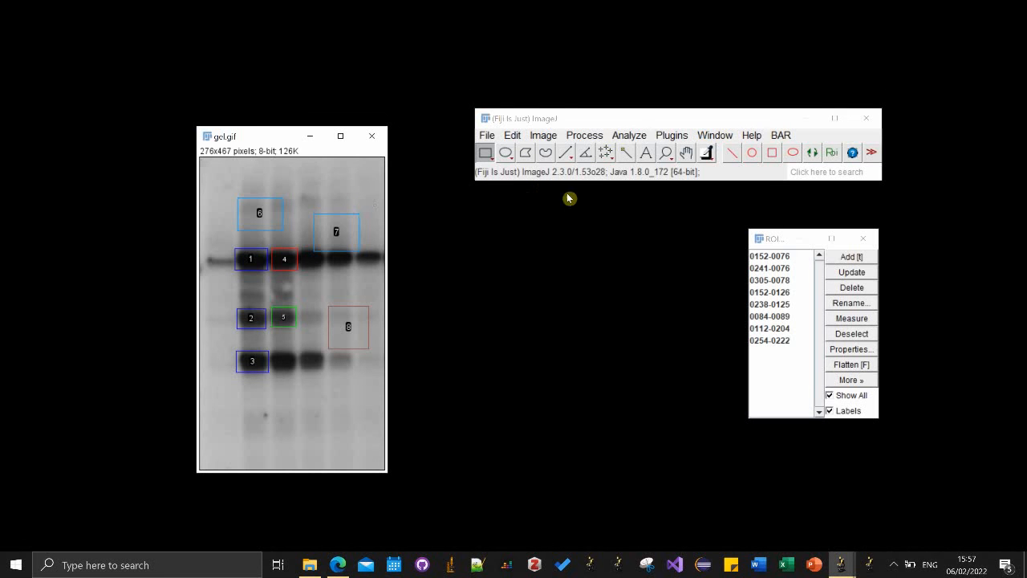
Open the ROI defaults to examine the default group and name settings, and close them without applying anything.
{"action": "left_click", "coordinate": [872, 153]}
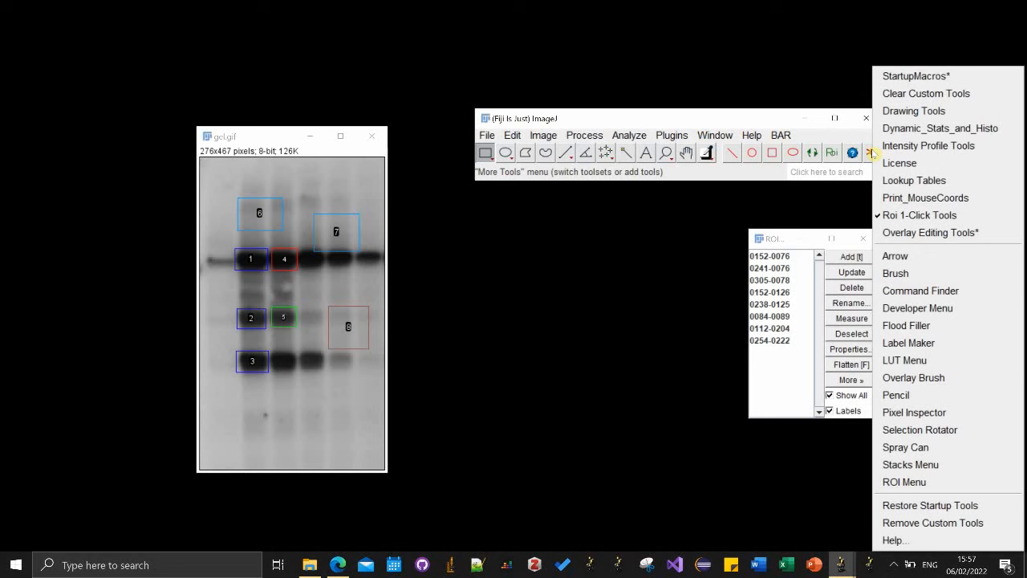
{"action": "left_click", "coordinate": [514, 137]}
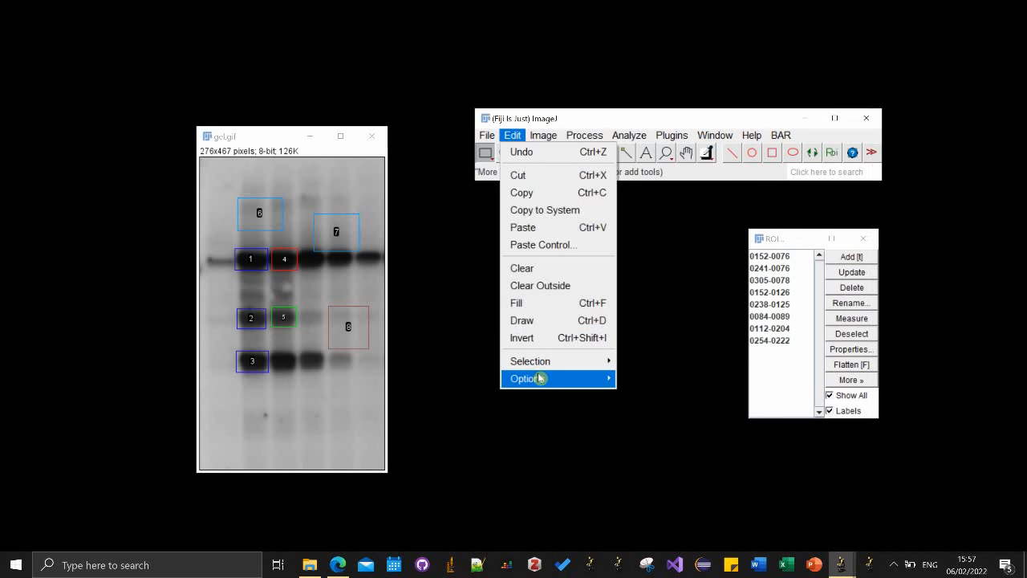
{"action": "mouse_move", "coordinate": [539, 378]}
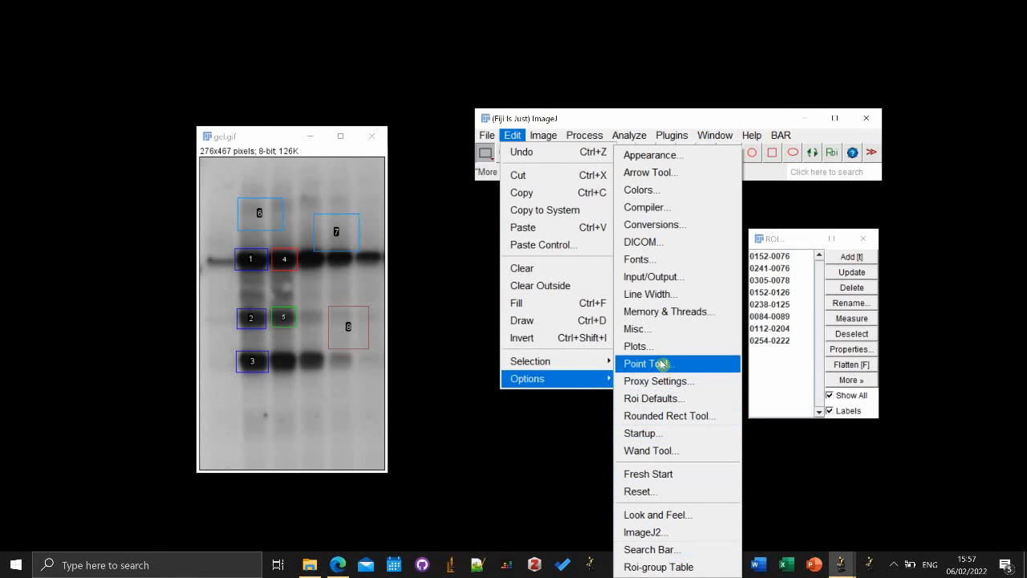
{"action": "left_click", "coordinate": [651, 403]}
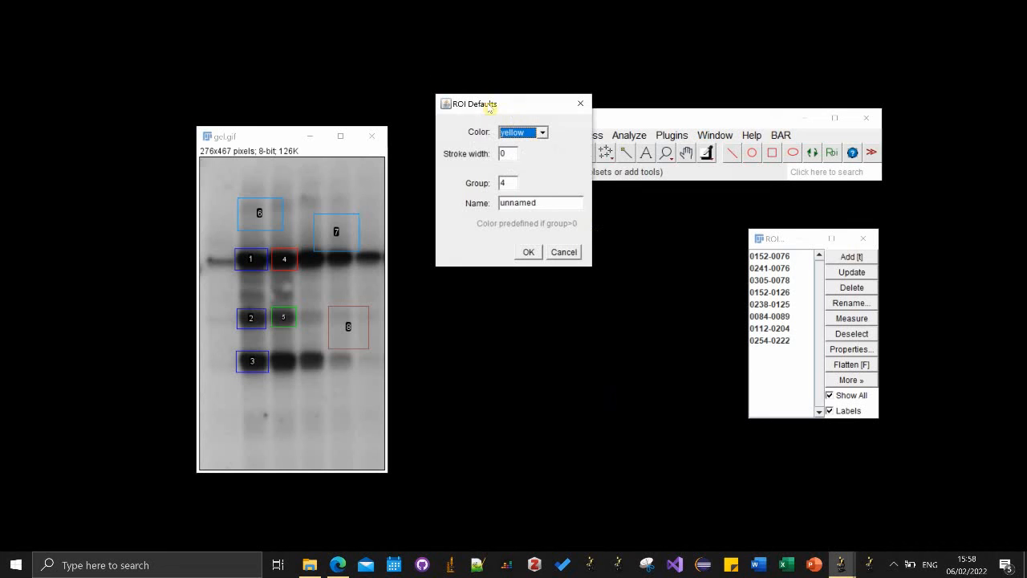
{"action": "left_click_drag", "start_coordinate": [490, 109], "coordinate": [544, 251]}
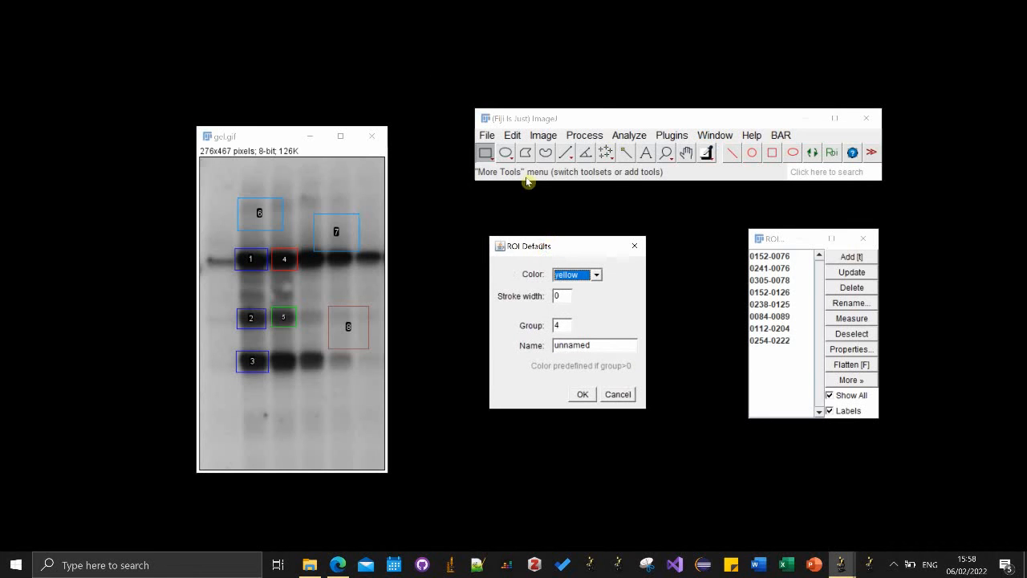
{"action": "left_click", "coordinate": [635, 246]}
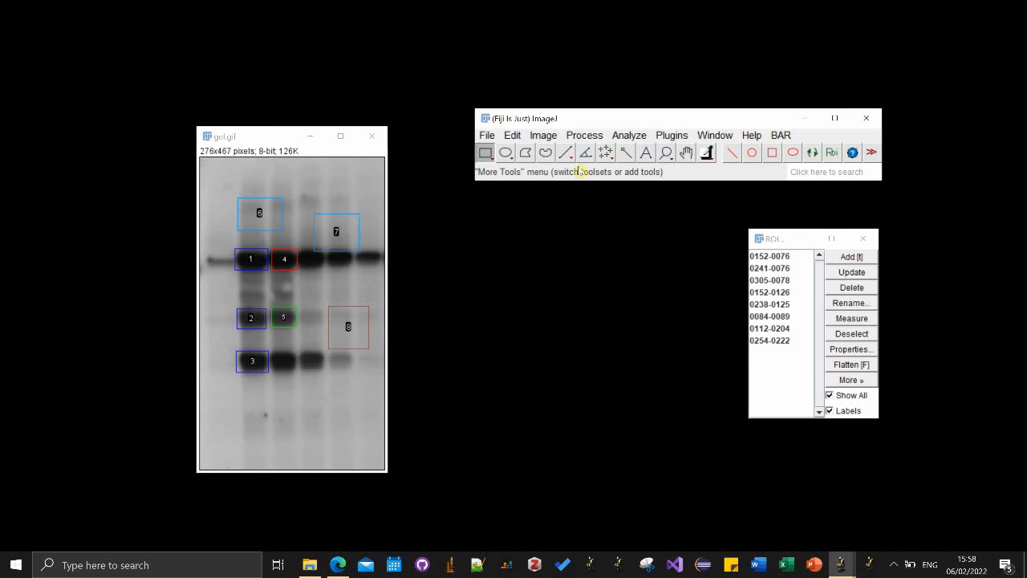
Set the default ROI group to 6 and name that group "test" in the ROI defaults.
{"action": "left_click", "coordinate": [514, 136]}
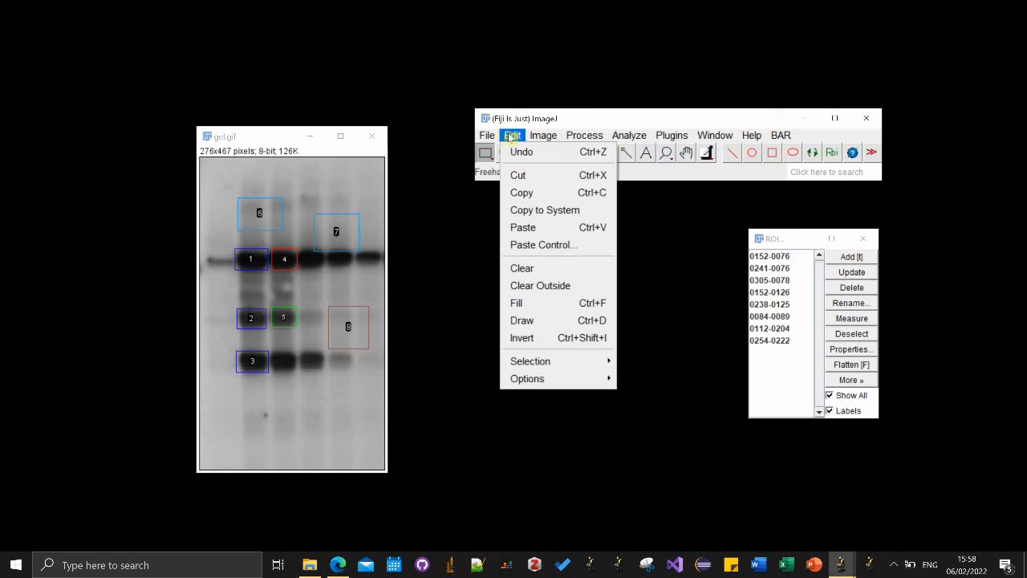
{"action": "left_click", "coordinate": [514, 137]}
{"action": "double_click", "coordinate": [486, 154]}
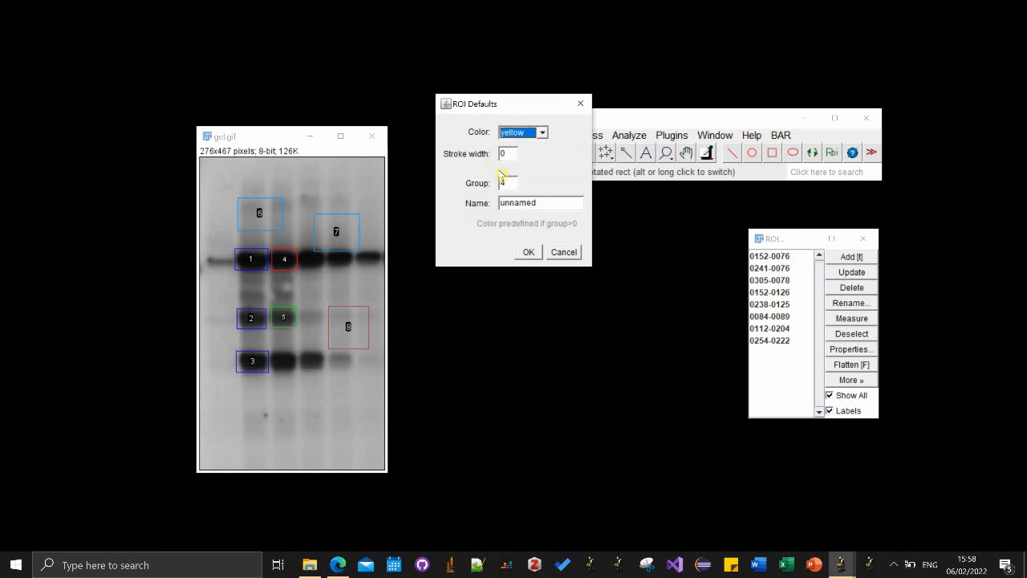
{"action": "left_click", "coordinate": [471, 210]}
{"action": "left_click", "coordinate": [528, 203]}
{"action": "left_click", "coordinate": [505, 184]}
{"action": "type", "text": "6"}
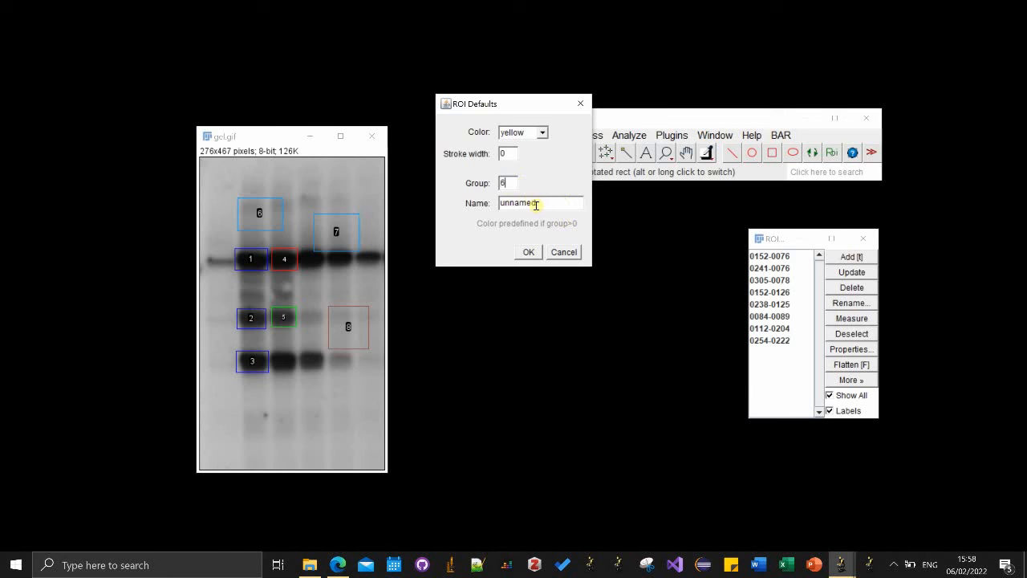
{"action": "double_click", "coordinate": [535, 202]}
{"action": "type", "text": "test"}
{"action": "left_click", "coordinate": [529, 252]}
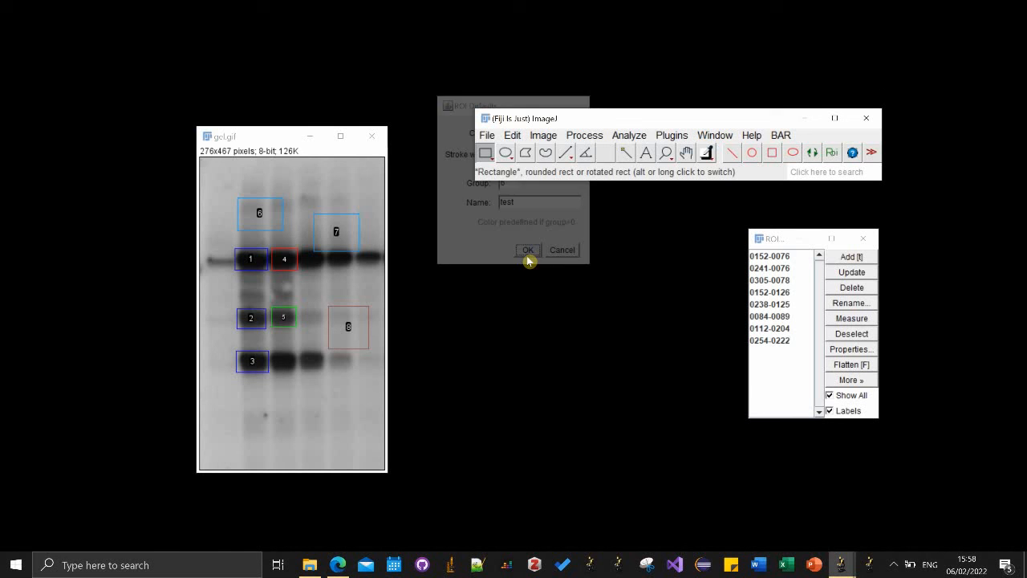
Open the Roi-group Table and examine the group numbers with their names.
{"action": "left_click", "coordinate": [512, 135]}
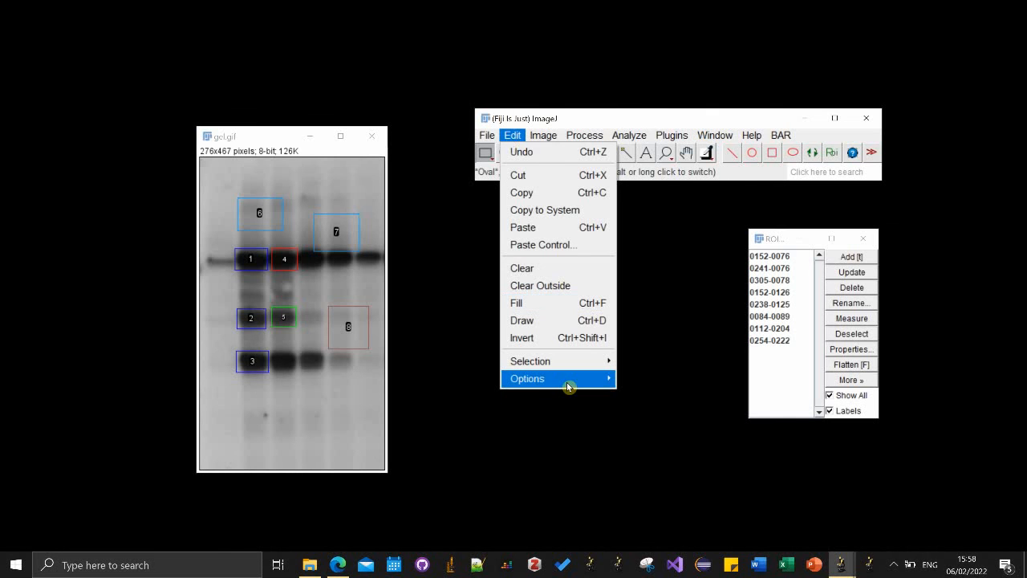
{"action": "mouse_move", "coordinate": [567, 387]}
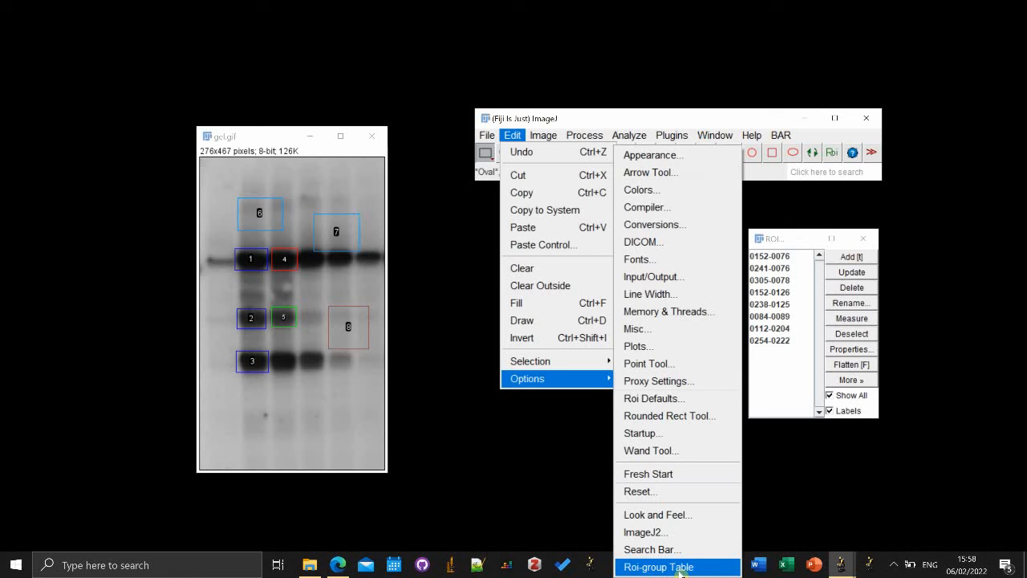
{"action": "left_click", "coordinate": [752, 135]}
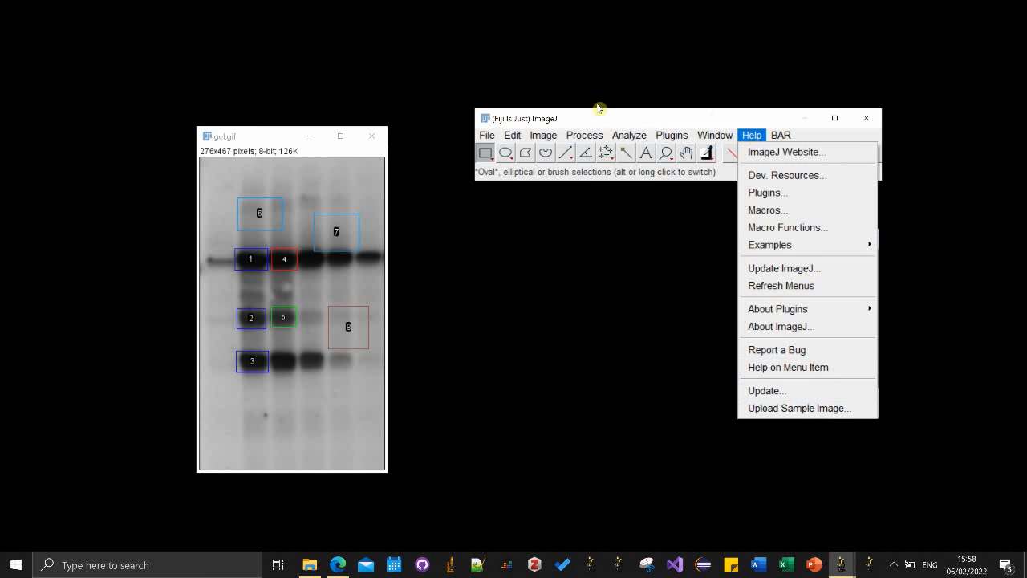
{"action": "left_click", "coordinate": [518, 135]}
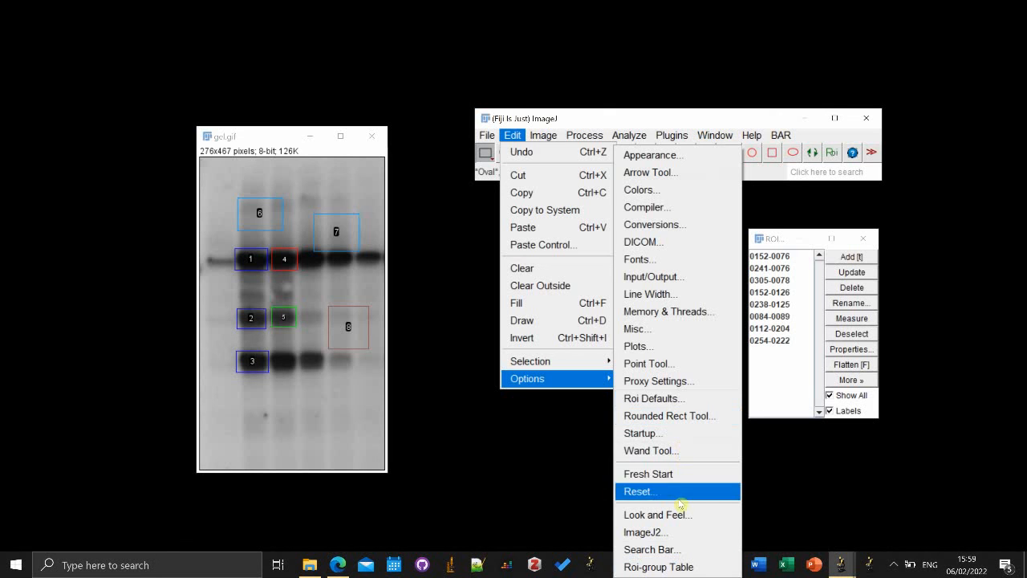
{"action": "left_click", "coordinate": [666, 568]}
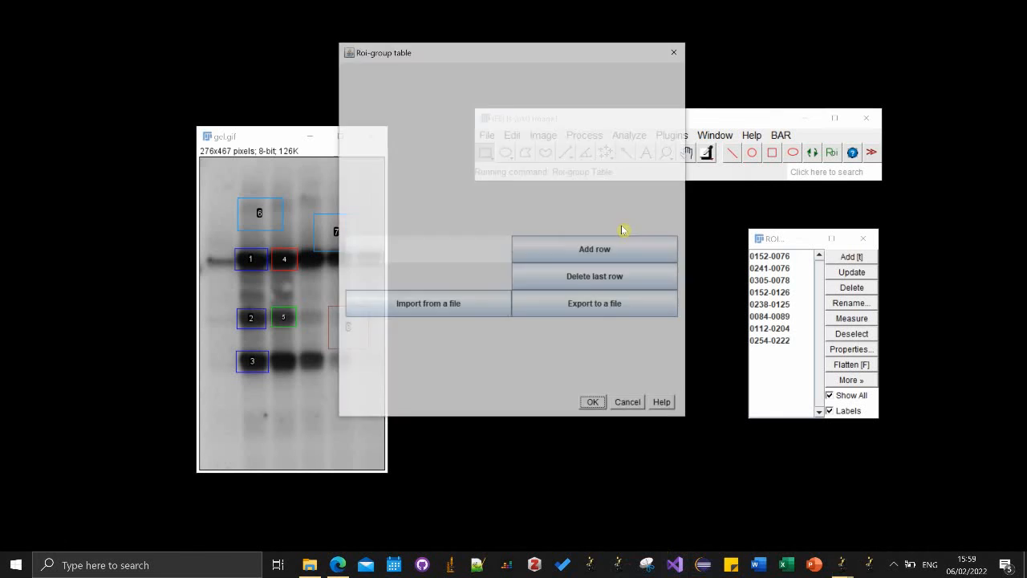
{"action": "left_click_drag", "start_coordinate": [547, 50], "coordinate": [633, 198]}
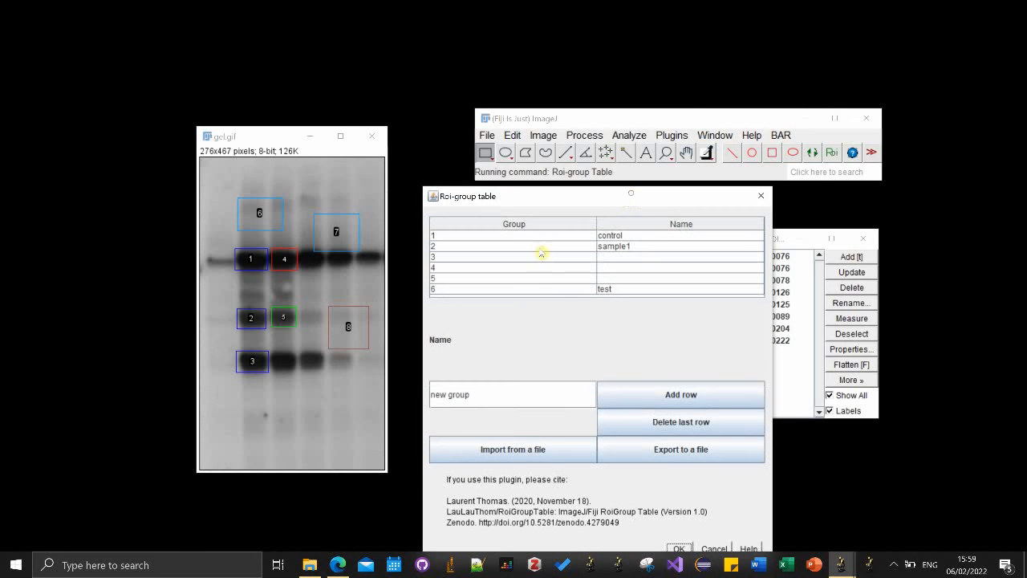
{"action": "left_click", "coordinate": [553, 248]}
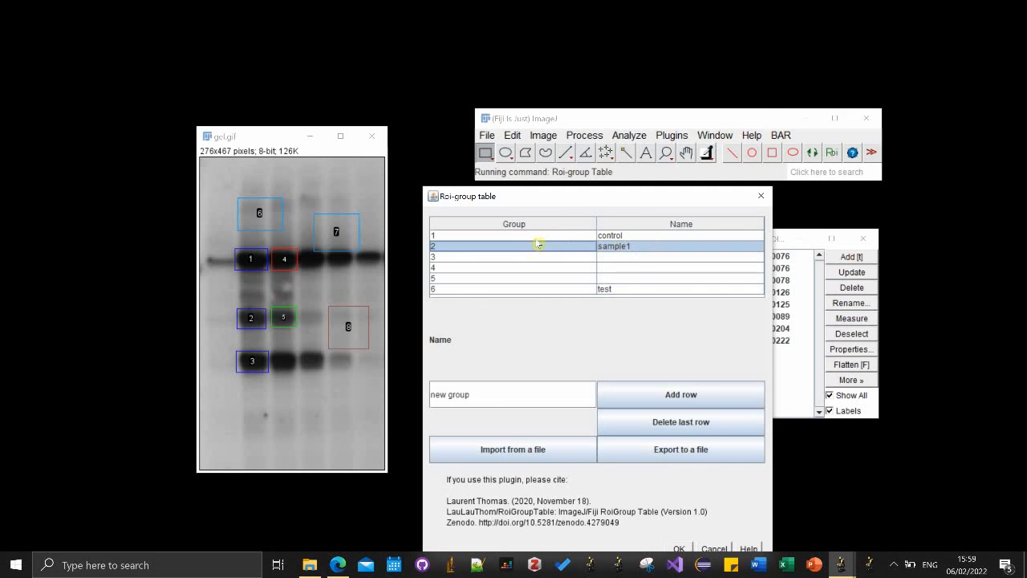
{"action": "left_click", "coordinate": [461, 236]}
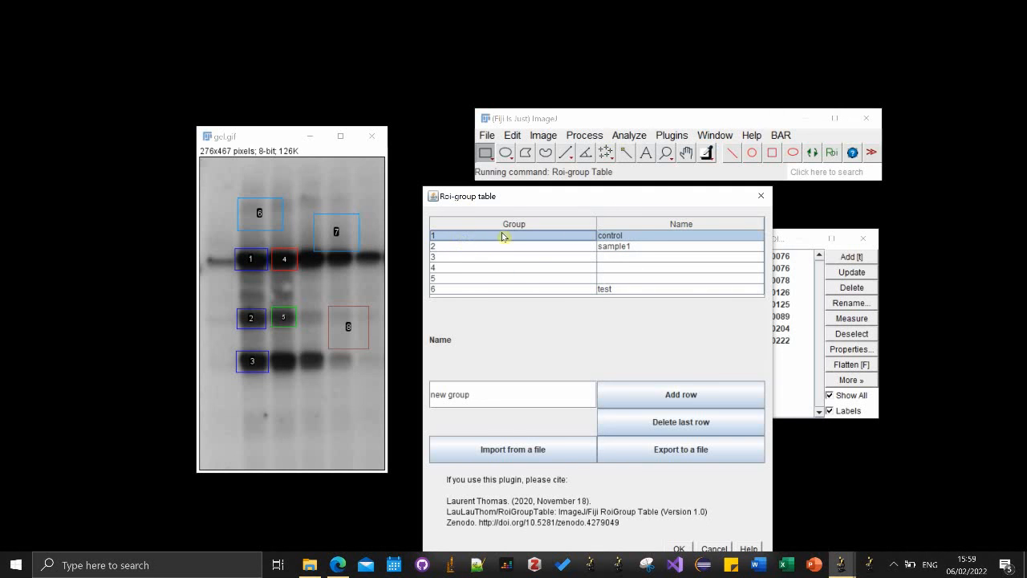
Rename group 1 as "applesl" in the group table.
{"action": "double_click", "coordinate": [620, 235]}
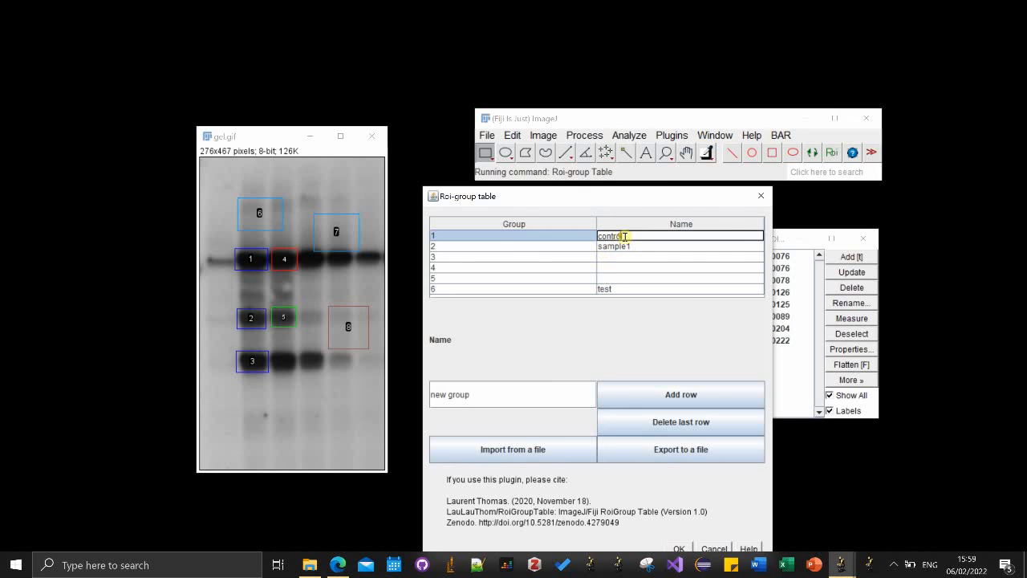
{"action": "key", "text": "BackSpace"}
{"action": "key", "text": "BackSpace"}
{"action": "key", "text": "BackSpace"}
{"action": "key", "text": "BackSpace"}
{"action": "key", "text": "BackSpace"}
{"action": "type", "text": "apples1"}
{"action": "key", "text": "Return"}
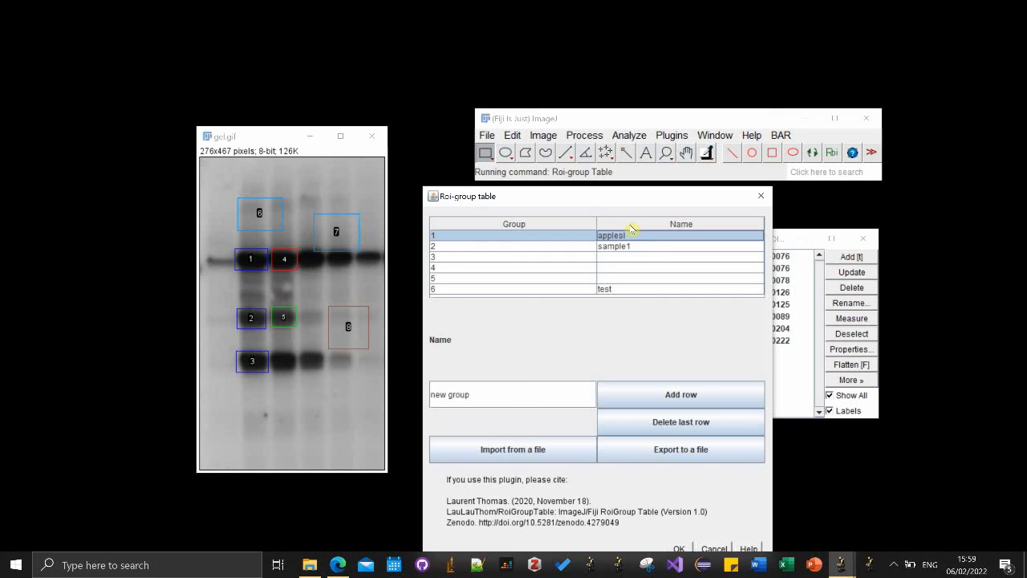
{"action": "key", "text": "Down"}
{"action": "type", "text": "ba"}
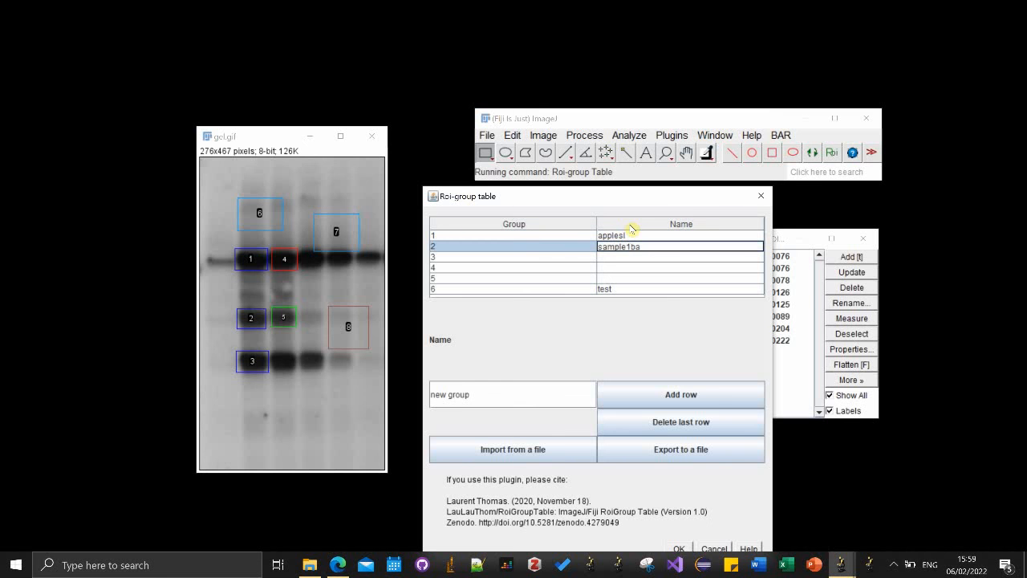
{"action": "key", "text": "ctrl+a"}
{"action": "key", "text": "BackSpace"}
{"action": "key", "text": "BackSpace"}
{"action": "key", "text": "BackSpace"}
{"action": "key", "text": "BackSpace"}
{"action": "key", "text": "BackSpace"}
{"action": "key", "text": "BackSpace"}
{"action": "key", "text": "BackSpace"}
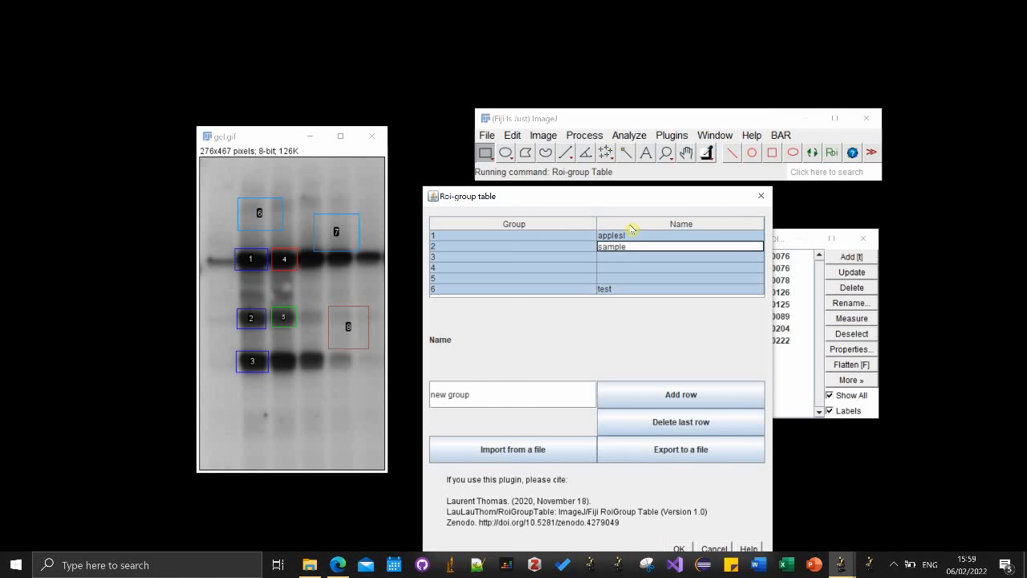
{"action": "type", "text": "1"}
{"action": "key", "text": "Return"}
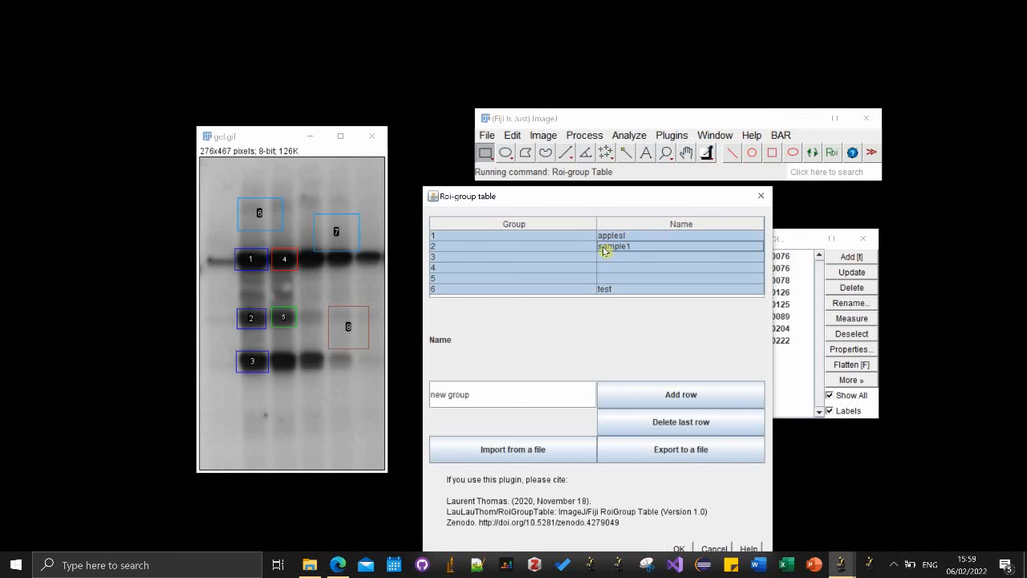
Rename group 2 as "banana" in the group table.
{"action": "double_click", "coordinate": [612, 247]}
{"action": "double_click", "coordinate": [612, 246]}
{"action": "key", "text": "BackSpace"}
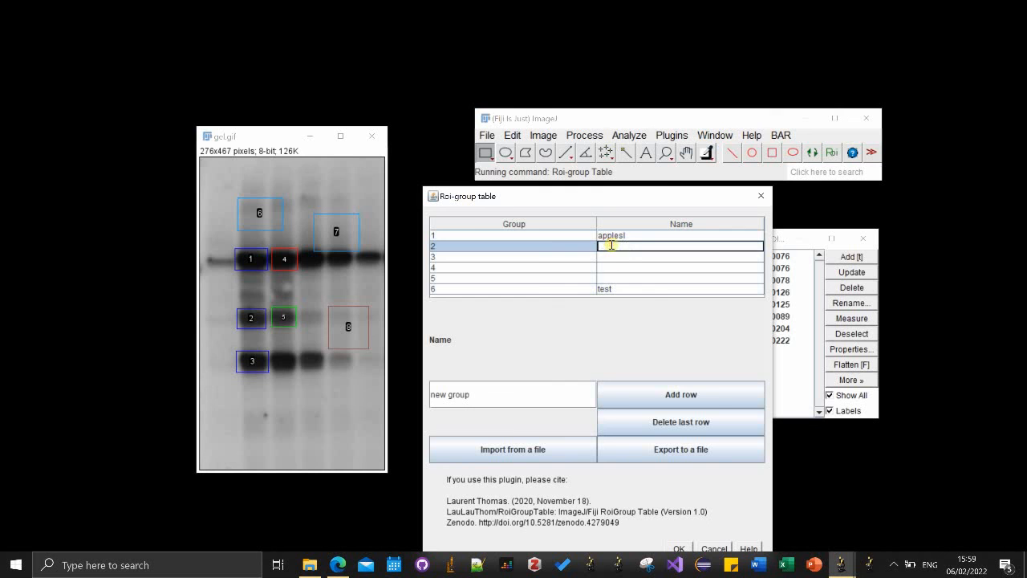
{"action": "type", "text": "banana"}
{"action": "key", "text": "Return"}
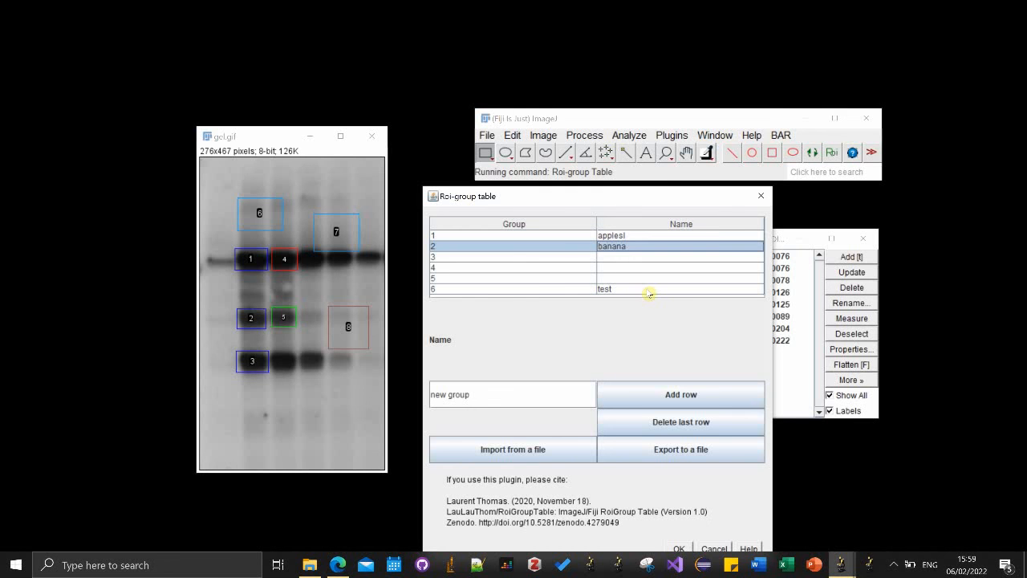
Clear the name of group 6 in the group table.
{"action": "double_click", "coordinate": [647, 290]}
{"action": "left_click_drag", "start_coordinate": [641, 289], "coordinate": [579, 288]}
{"action": "key", "text": "BackSpace"}
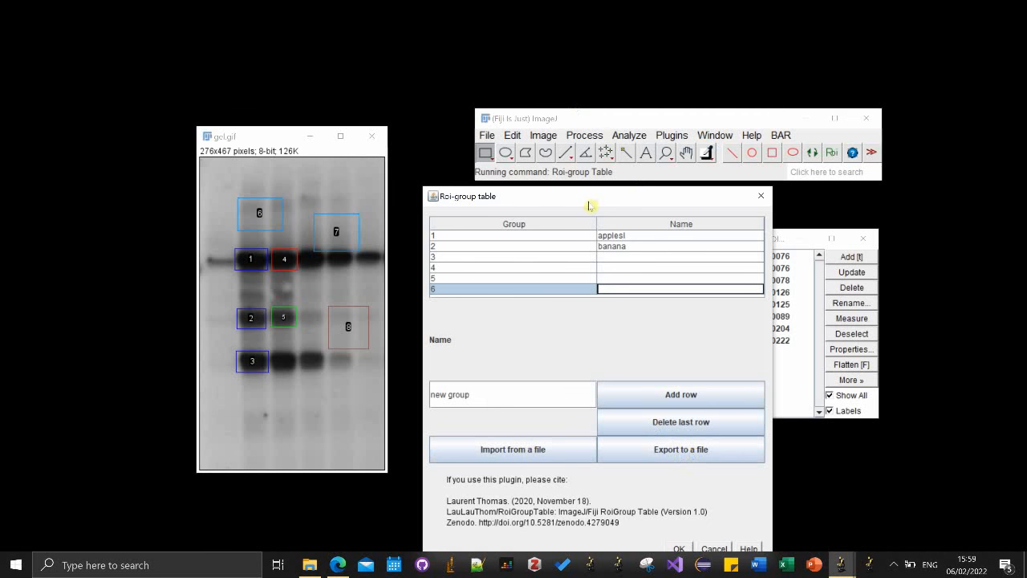
Open the export of the group table to a text file to view its save options, and cancel it.
{"action": "left_click_drag", "start_coordinate": [590, 200], "coordinate": [583, 122]}
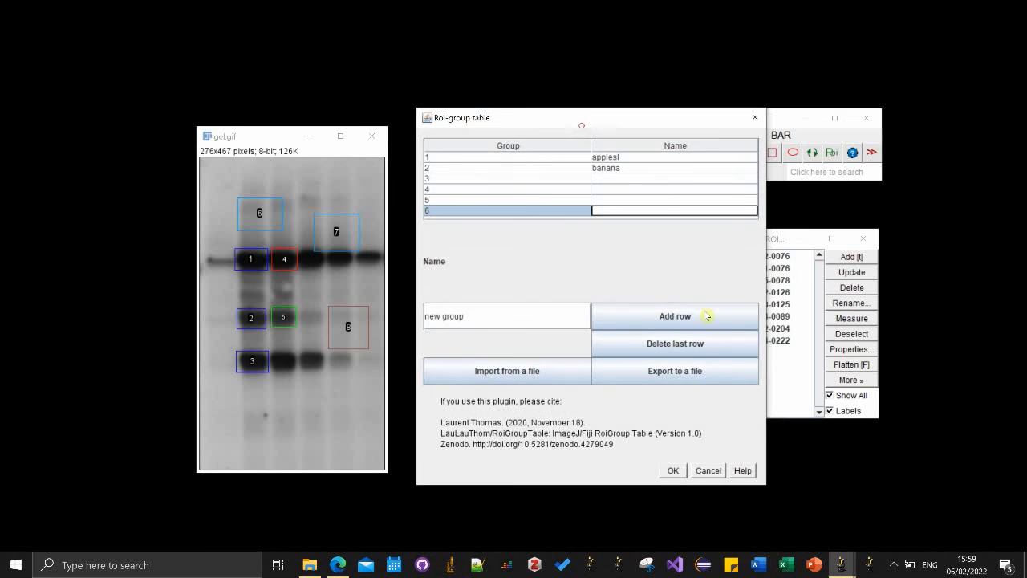
{"action": "left_click", "coordinate": [681, 372]}
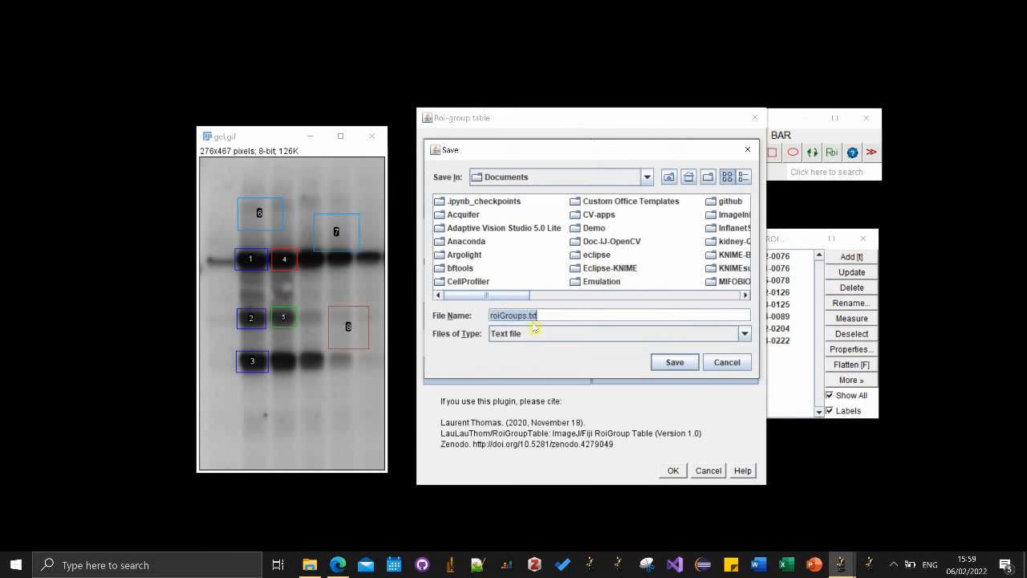
{"action": "left_click", "coordinate": [725, 362]}
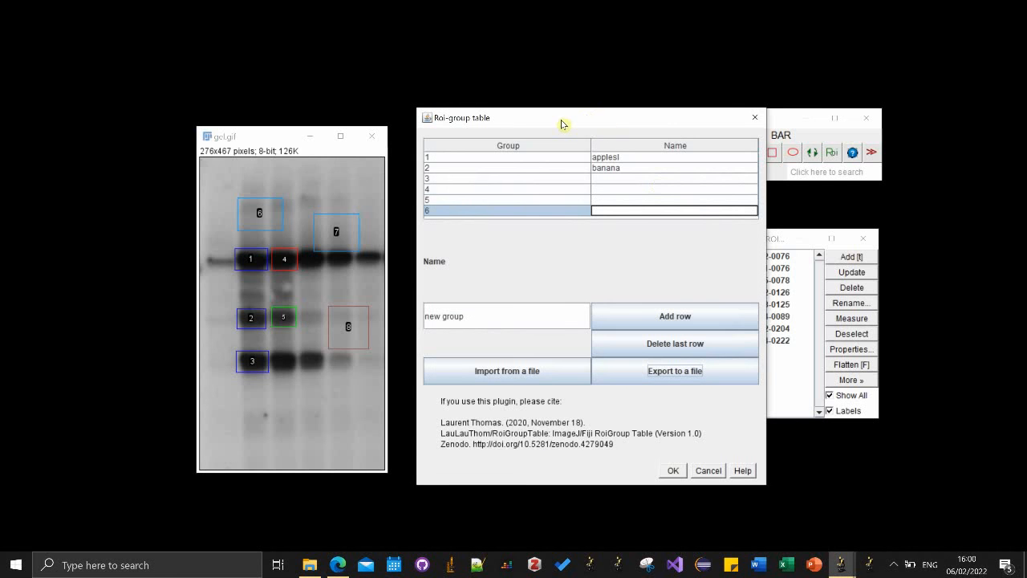
Add two rows named "new group" at the end of the group table.
{"action": "left_click", "coordinate": [602, 180]}
{"action": "left_click", "coordinate": [605, 211]}
{"action": "left_click", "coordinate": [644, 318]}
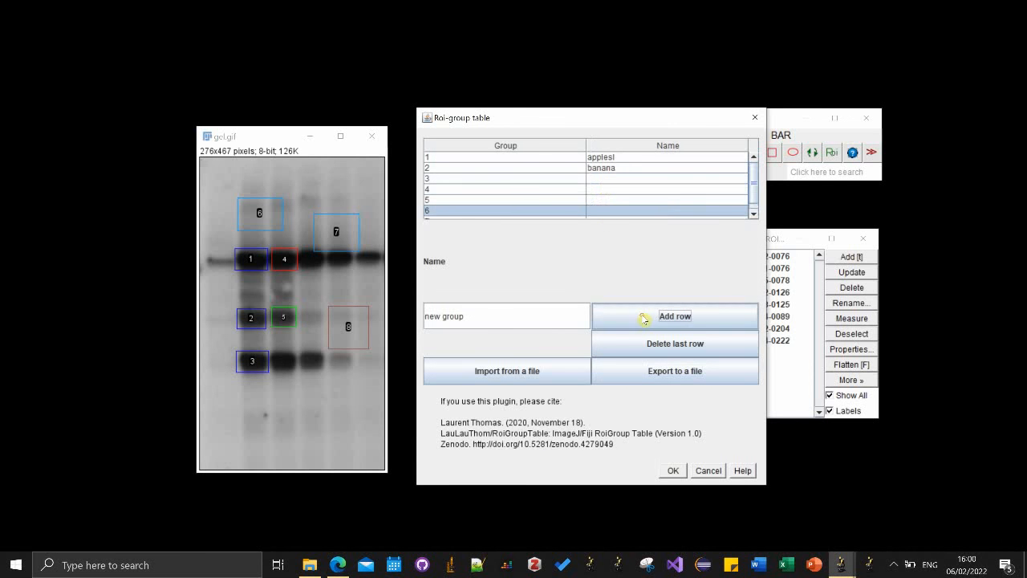
{"action": "scroll", "coordinate": [668, 193], "scroll_direction": "down", "scroll_amount": 1}
{"action": "left_click", "coordinate": [634, 316]}
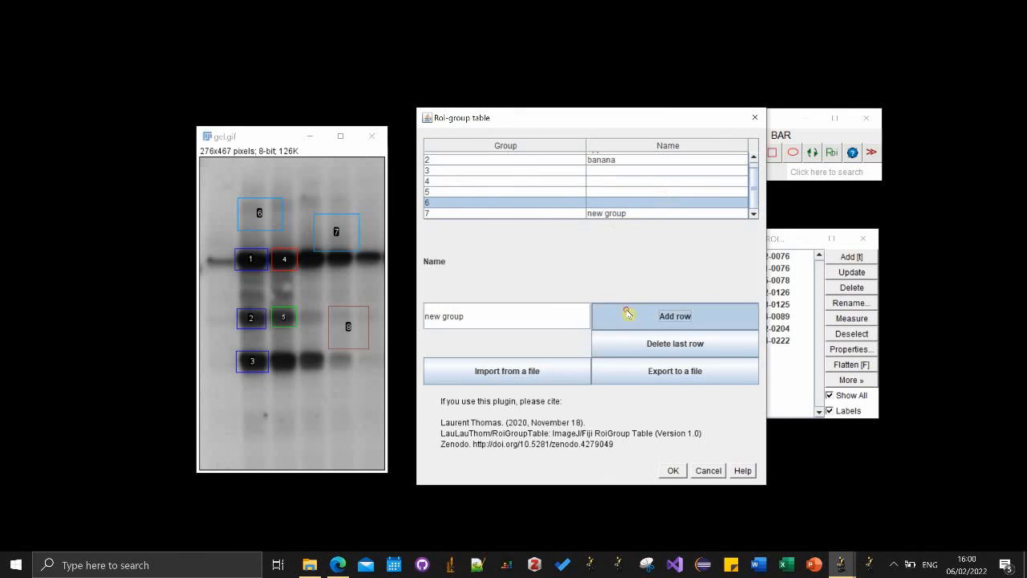
{"action": "left_click", "coordinate": [594, 213]}
{"action": "left_click", "coordinate": [597, 183]}
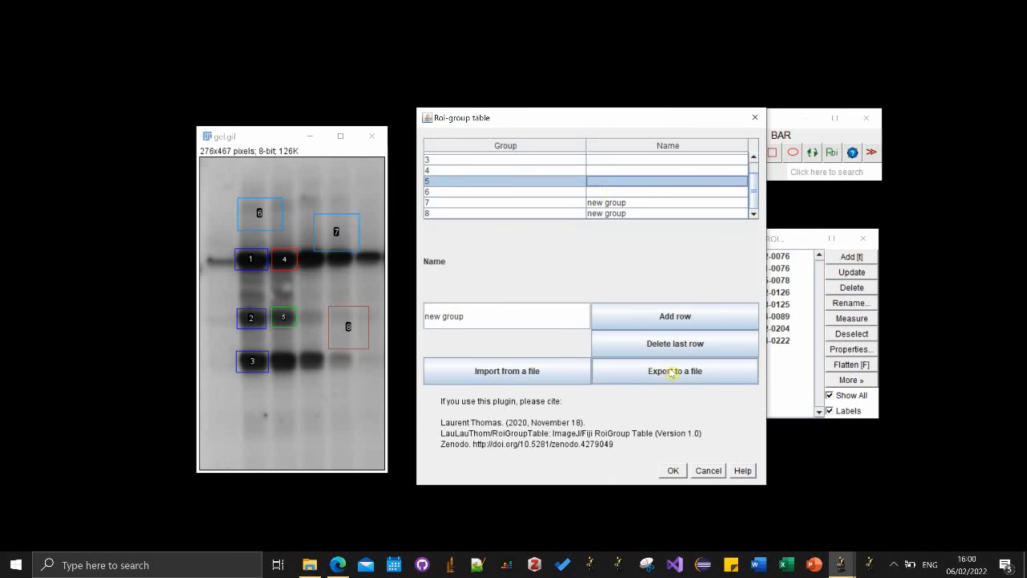
Delete the two added "new group" rows and close the group table without applying its edits.
{"action": "left_click", "coordinate": [666, 342]}
{"action": "left_click", "coordinate": [670, 341]}
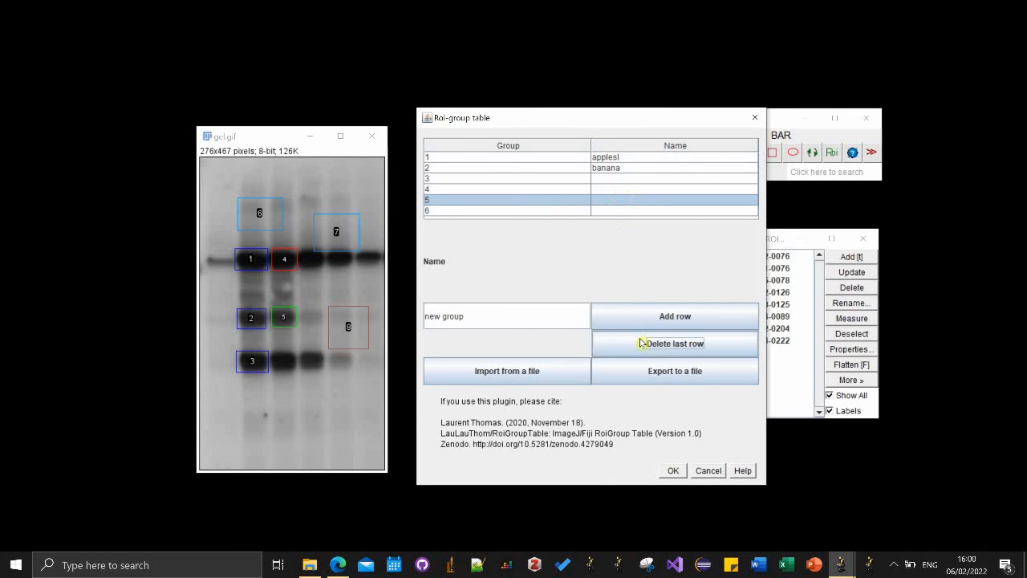
{"action": "left_click", "coordinate": [755, 118]}
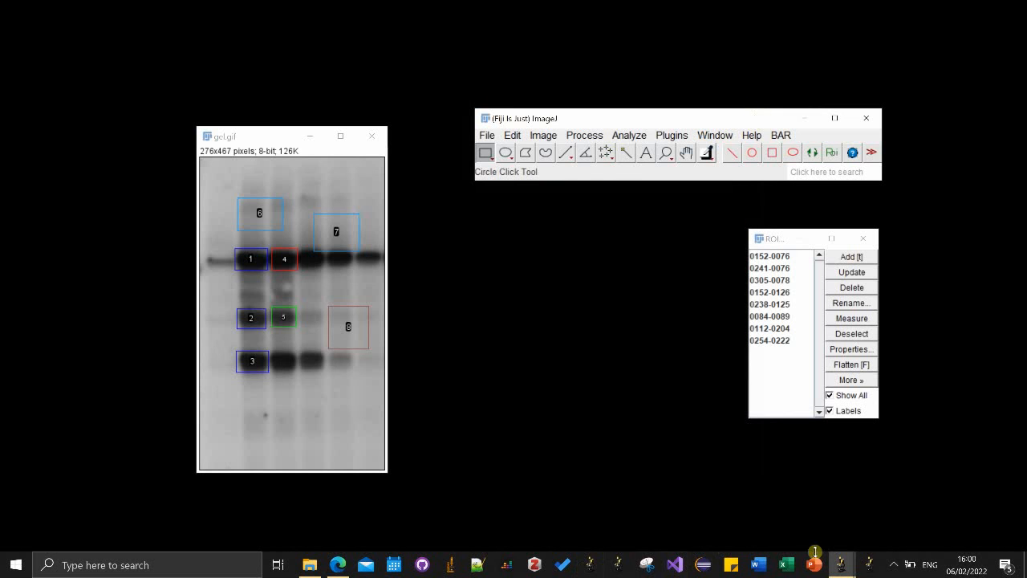
Switch to the script editor window with the Demo_RoiGroup.ijm macro.
{"action": "mouse_move", "coordinate": [841, 562]}
{"action": "left_click", "coordinate": [846, 529]}
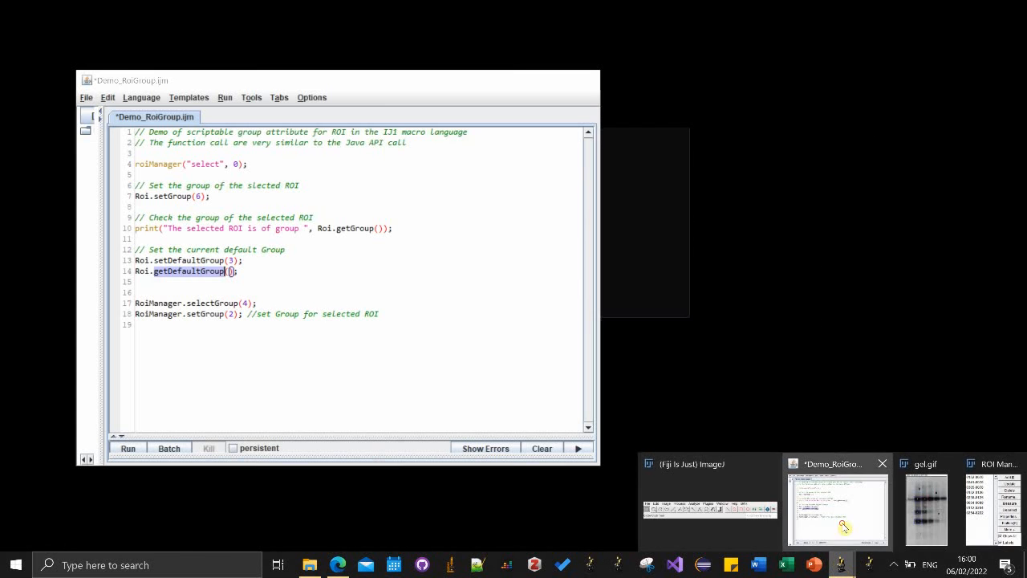
Run only the macro lines that select the first ROI and set its group to 6.
{"action": "left_click_drag", "start_coordinate": [386, 91], "coordinate": [351, 96]}
{"action": "left_click_drag", "start_coordinate": [583, 117], "coordinate": [693, 84]}
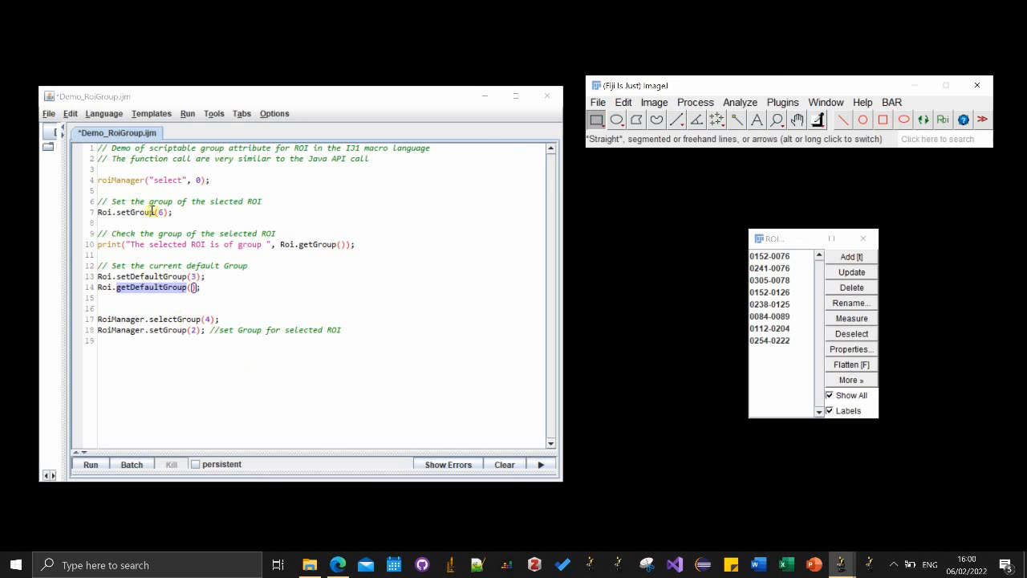
{"action": "left_click_drag", "start_coordinate": [175, 212], "coordinate": [89, 211]}
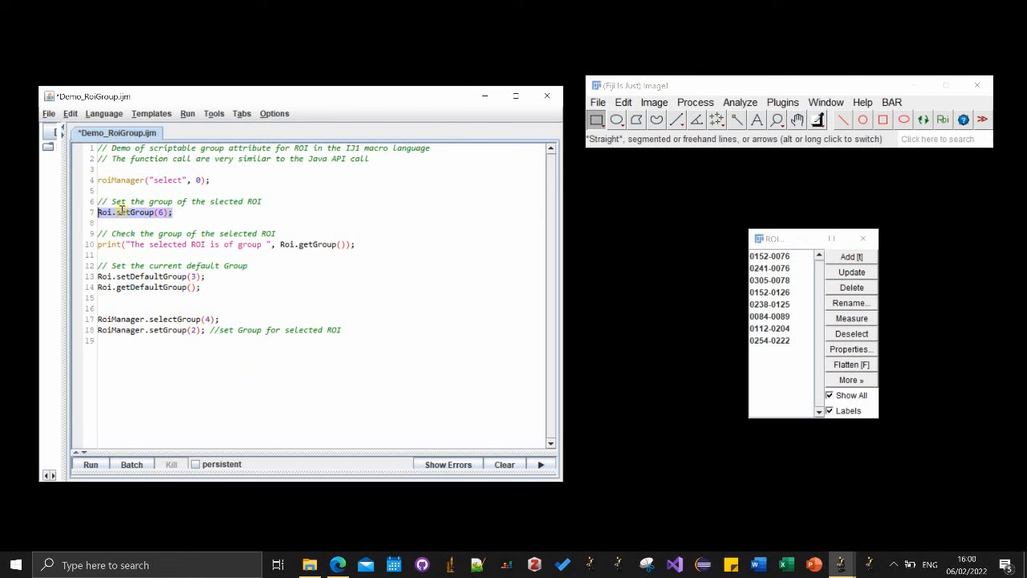
{"action": "left_click", "coordinate": [195, 214]}
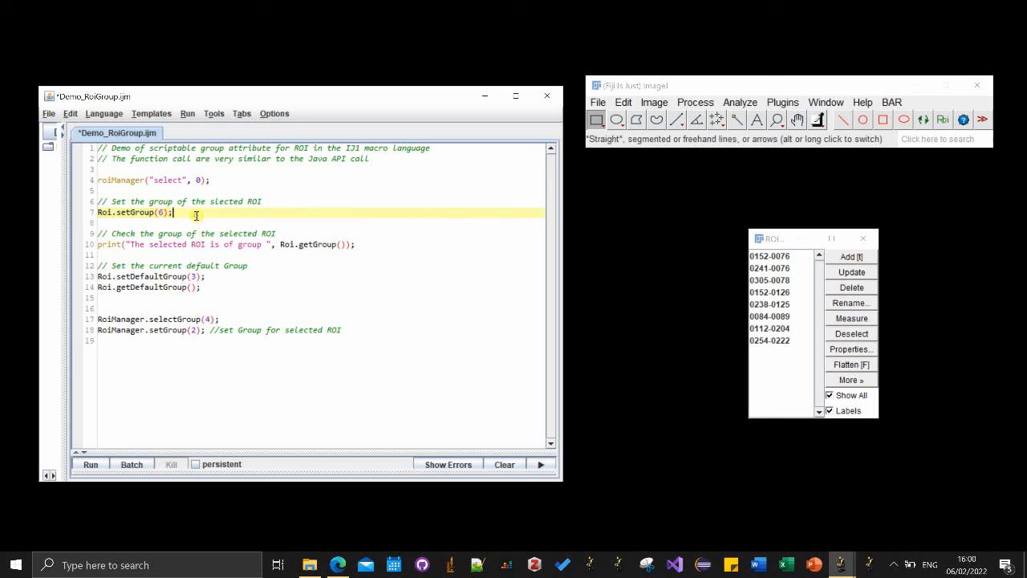
{"action": "left_click_drag", "start_coordinate": [183, 212], "coordinate": [98, 180]}
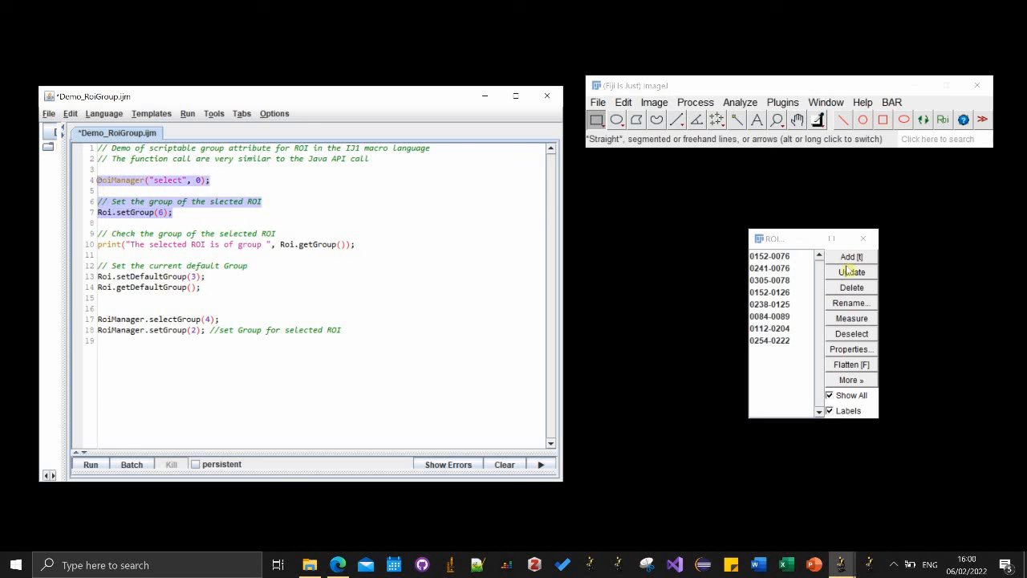
{"action": "left_click", "coordinate": [191, 114]}
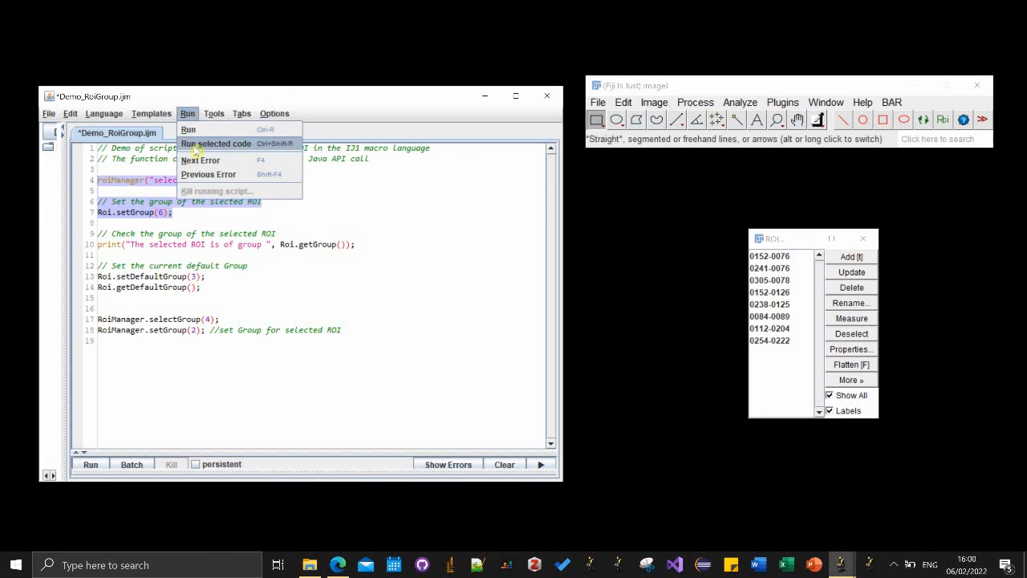
{"action": "left_click", "coordinate": [195, 146]}
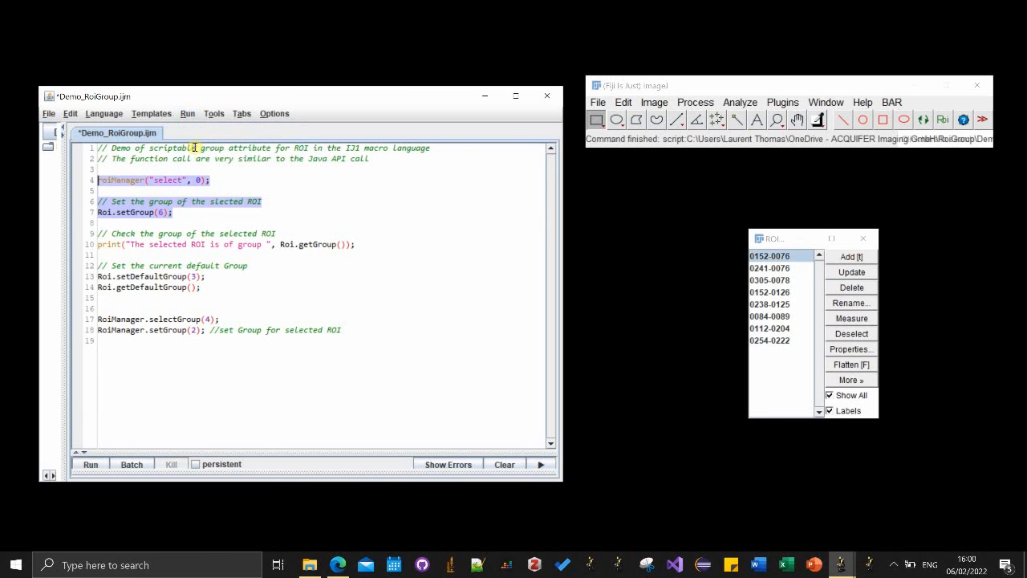
Uncover the gel image behind the script editor and set the Roi.setGroup argument to 5.
{"action": "left_click", "coordinate": [179, 180]}
{"action": "left_click", "coordinate": [203, 180]}
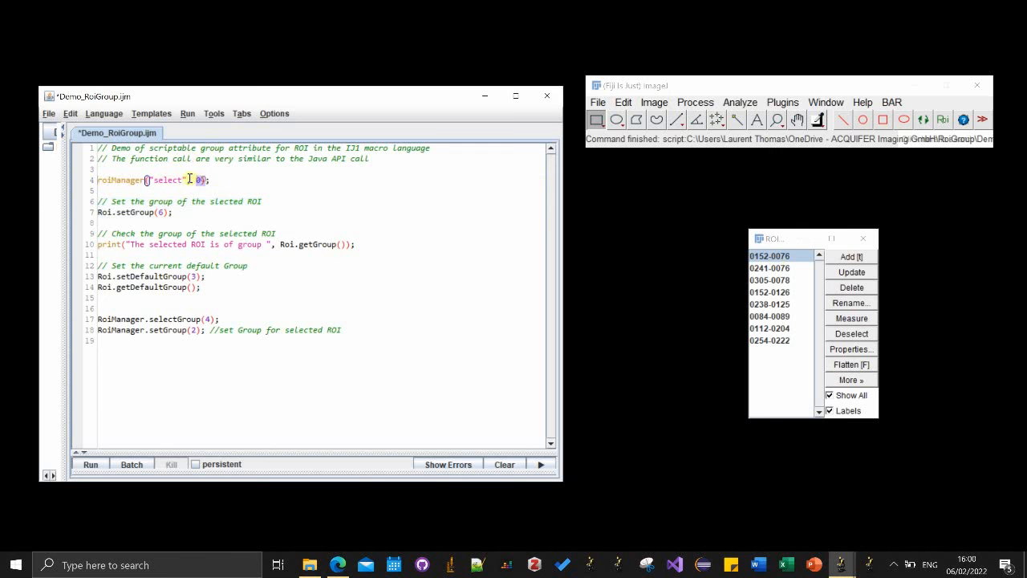
{"action": "left_click_drag", "start_coordinate": [239, 96], "coordinate": [522, 204]}
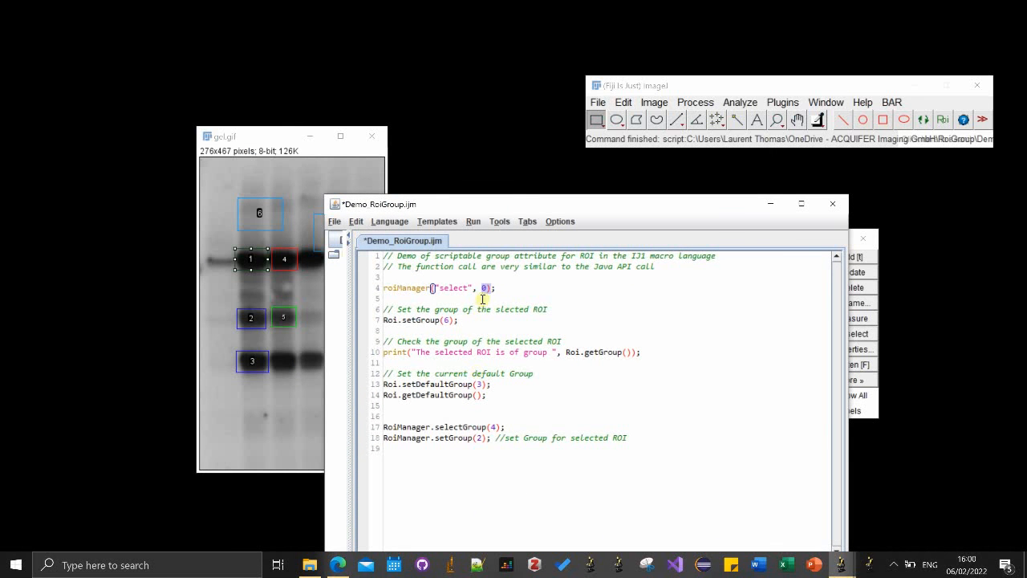
{"action": "left_click", "coordinate": [449, 320]}
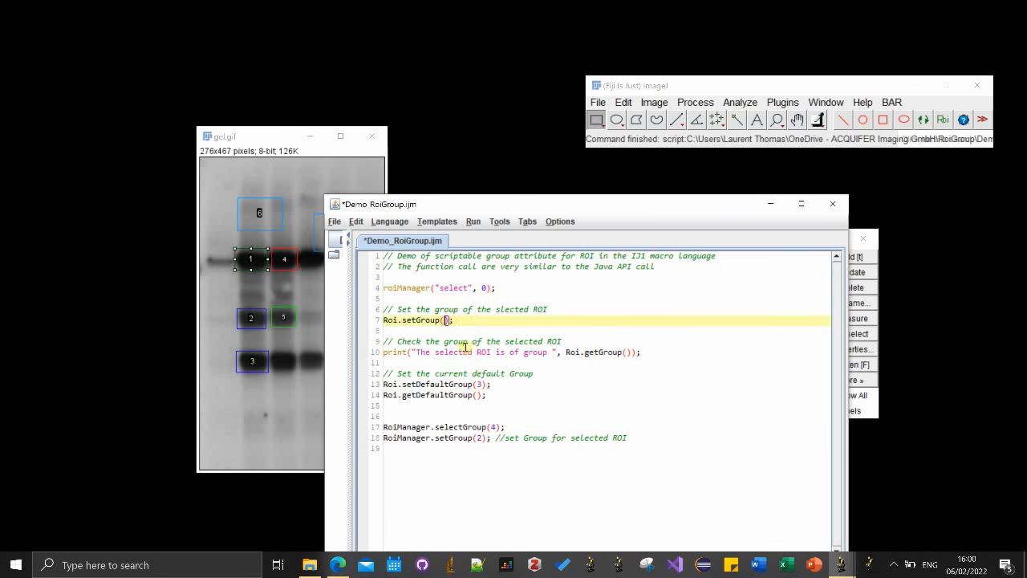
{"action": "key", "text": "BackSpace"}
{"action": "type", "text": "5"}
Run only the macro lines from the roiManager select call through Roi.setGroup(5).
{"action": "left_click_drag", "start_coordinate": [502, 205], "coordinate": [497, 125]}
{"action": "left_click_drag", "start_coordinate": [464, 240], "coordinate": [373, 205]}
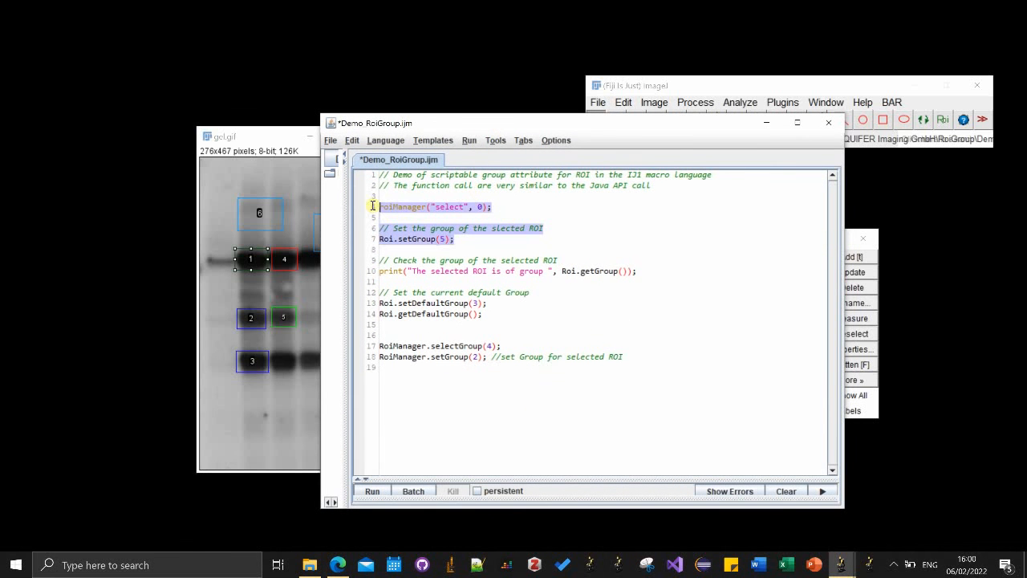
{"action": "left_click", "coordinate": [495, 141]}
{"action": "mouse_move", "coordinate": [470, 141]}
{"action": "left_click", "coordinate": [474, 171]}
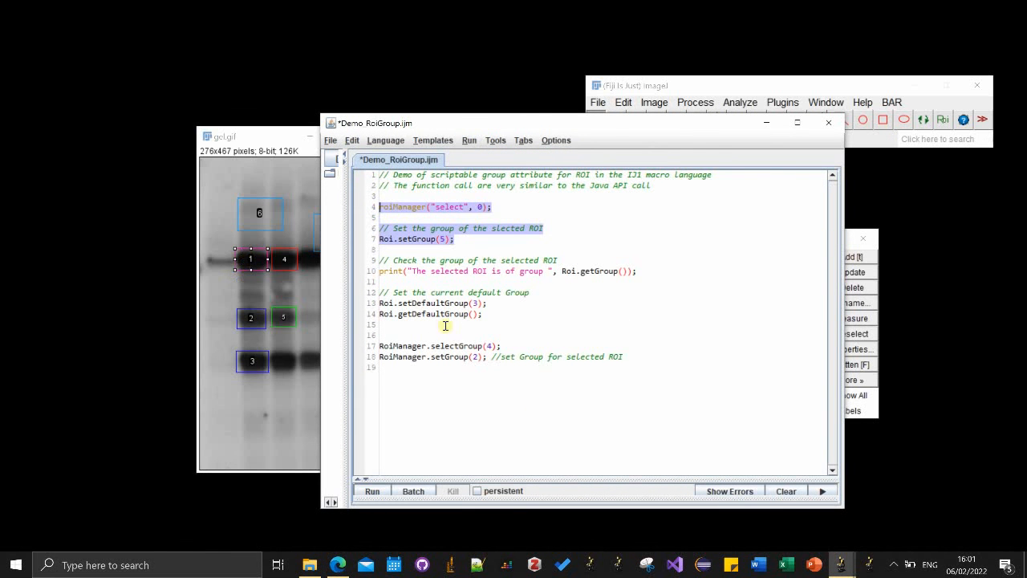
{"action": "left_click", "coordinate": [538, 291]}
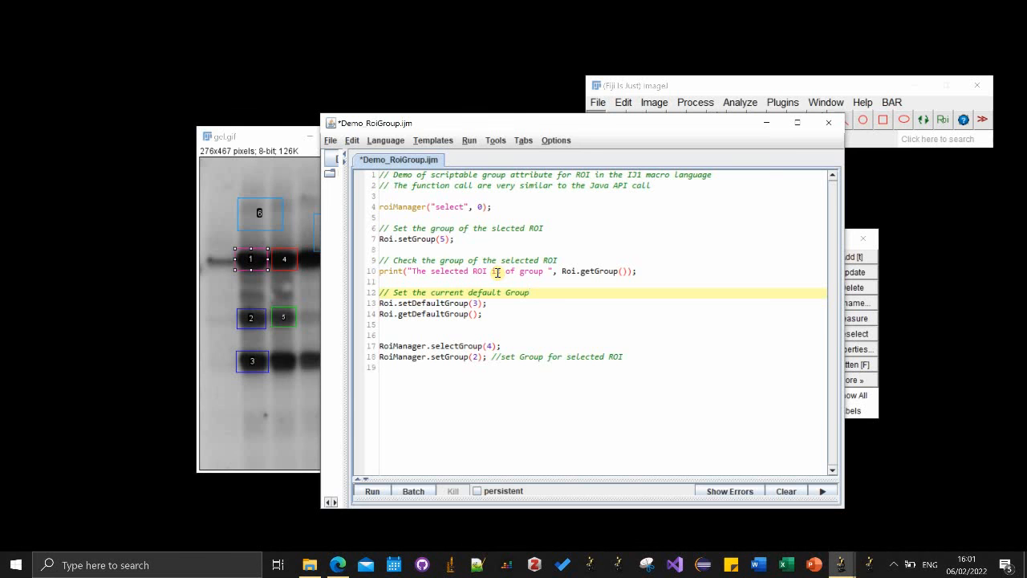
Switch to Edge, review the Roi group functions on the Built-in Macro Functions page, and follow the reference to RoiManager.selectGroup.
{"action": "left_click", "coordinate": [338, 565]}
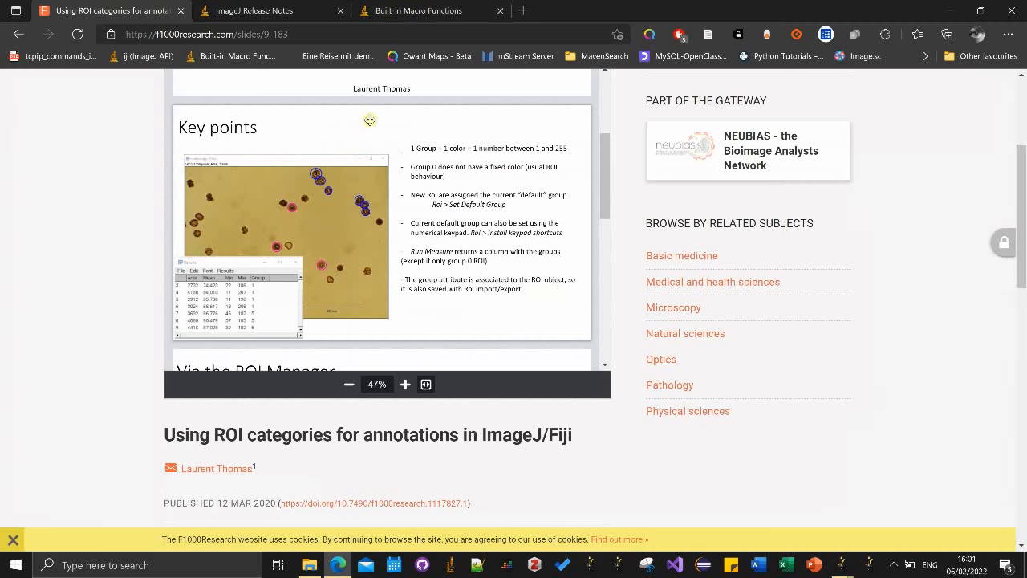
{"action": "left_click", "coordinate": [407, 11]}
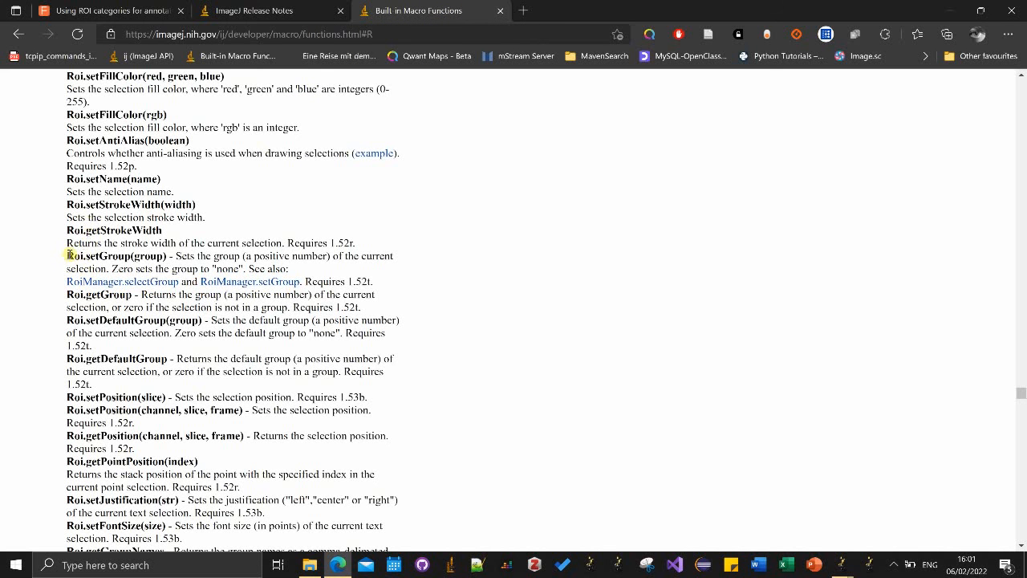
{"action": "left_click_drag", "start_coordinate": [68, 256], "coordinate": [398, 313]}
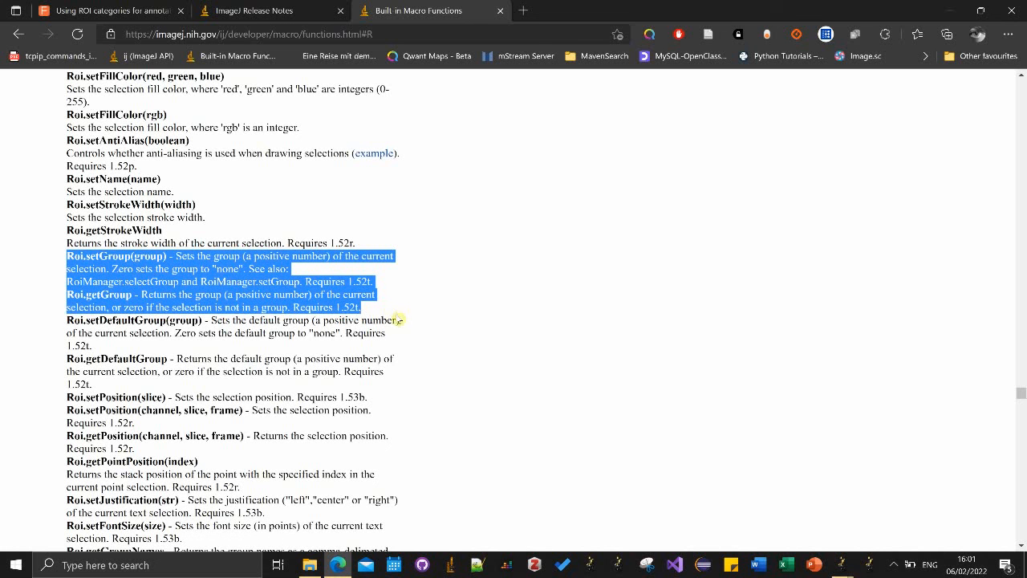
{"action": "left_click_drag", "start_coordinate": [399, 319], "coordinate": [396, 384]}
{"action": "left_click", "coordinate": [274, 348]}
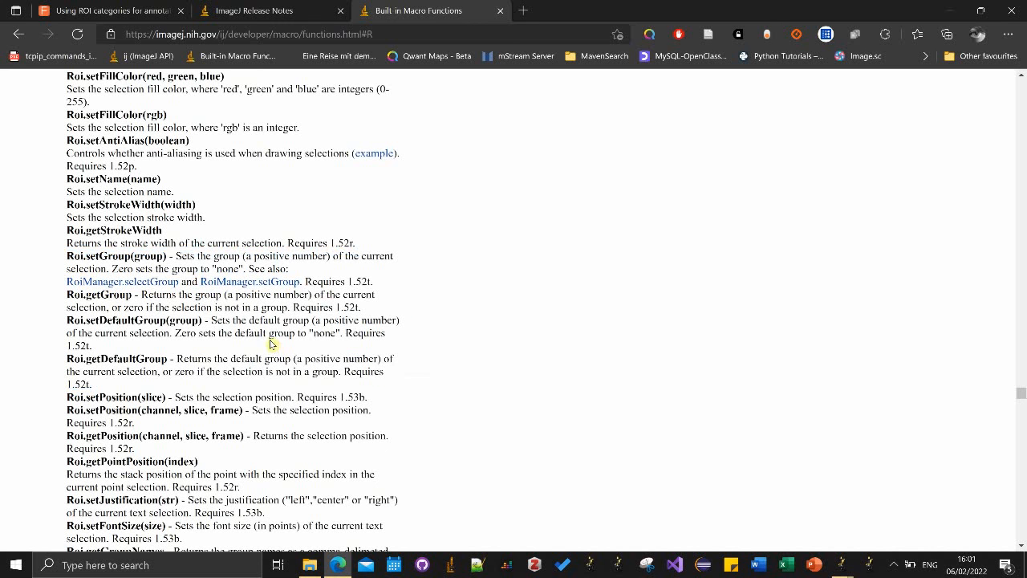
{"action": "left_click", "coordinate": [155, 285]}
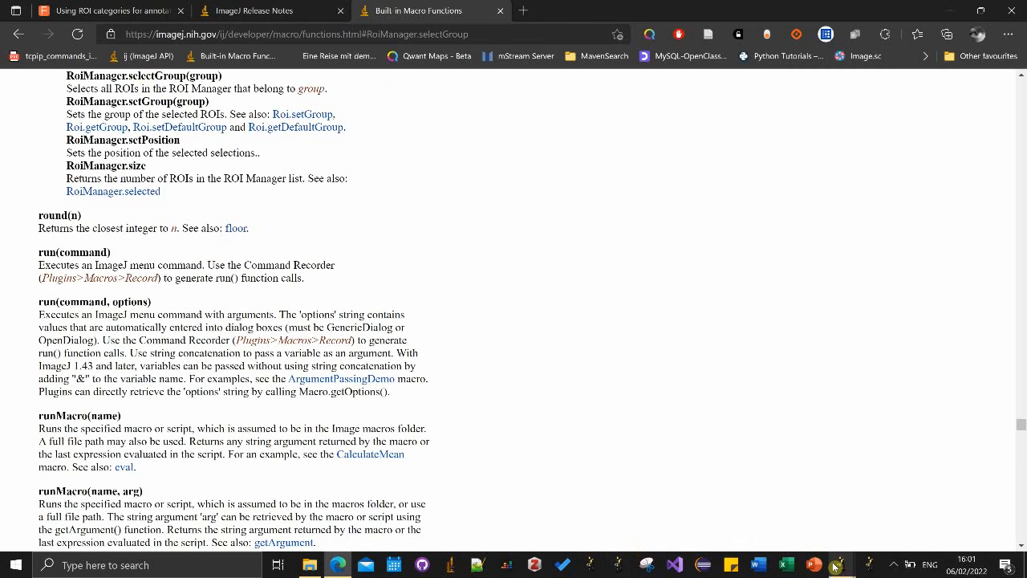
Bring the script editor, gel image and ROI Manager back in front of the browser, with the gel image beside the macro.
{"action": "mouse_move", "coordinate": [836, 567]}
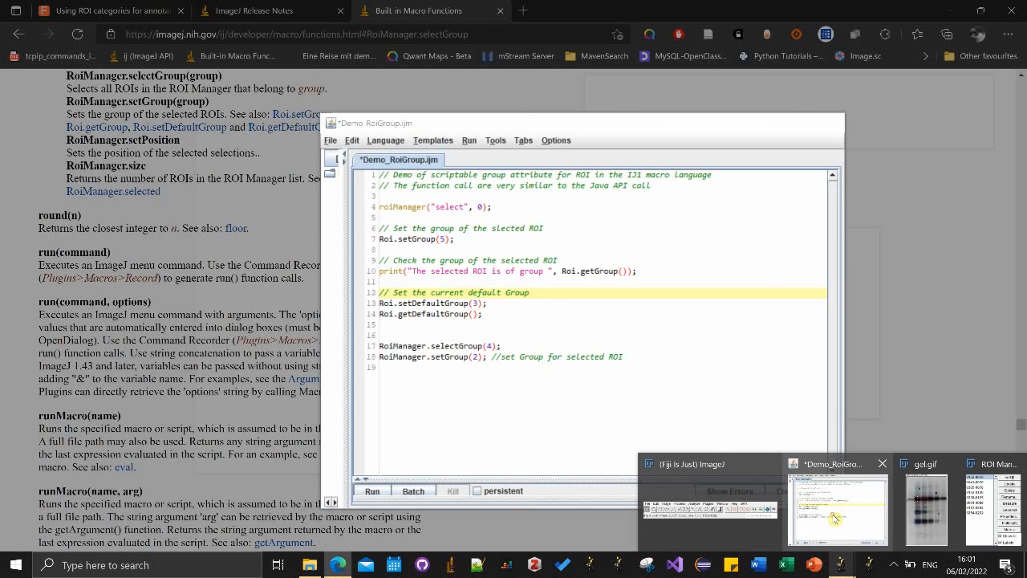
{"action": "left_click", "coordinate": [835, 519]}
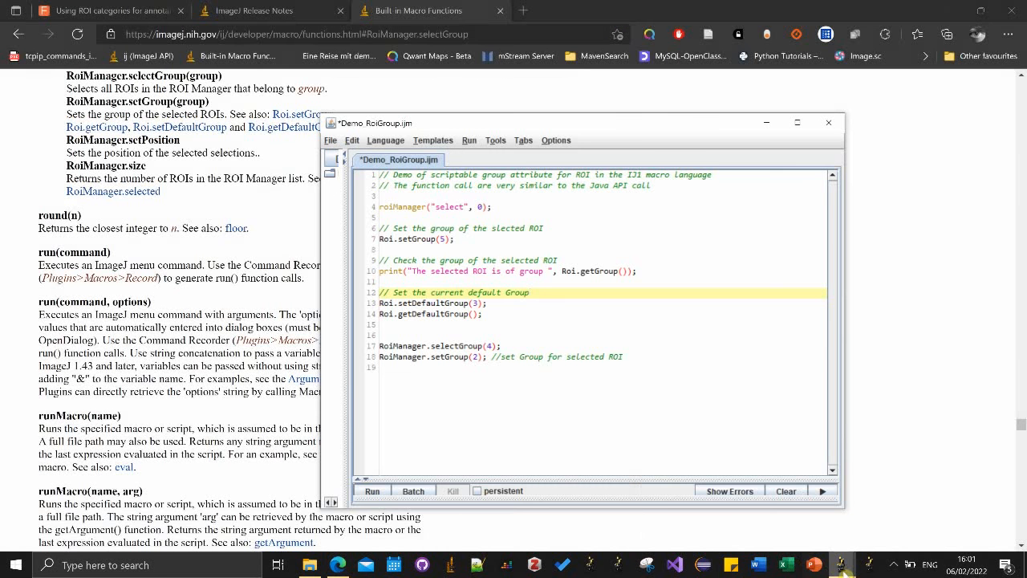
{"action": "mouse_move", "coordinate": [841, 567]}
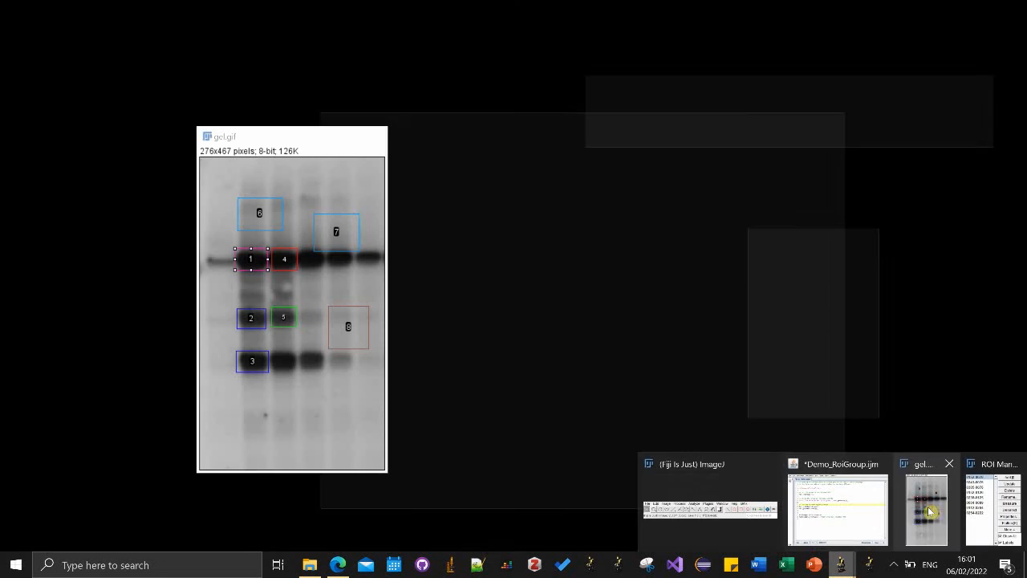
{"action": "left_click", "coordinate": [929, 512]}
{"action": "mouse_move", "coordinate": [841, 567]}
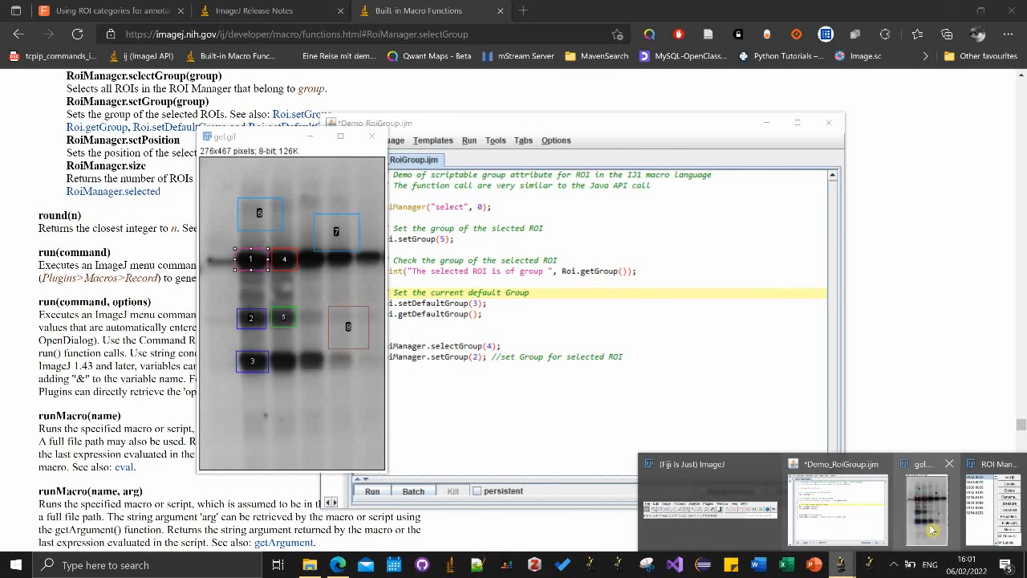
{"action": "left_click", "coordinate": [984, 520]}
{"action": "left_click_drag", "start_coordinate": [222, 143], "coordinate": [171, 141]}
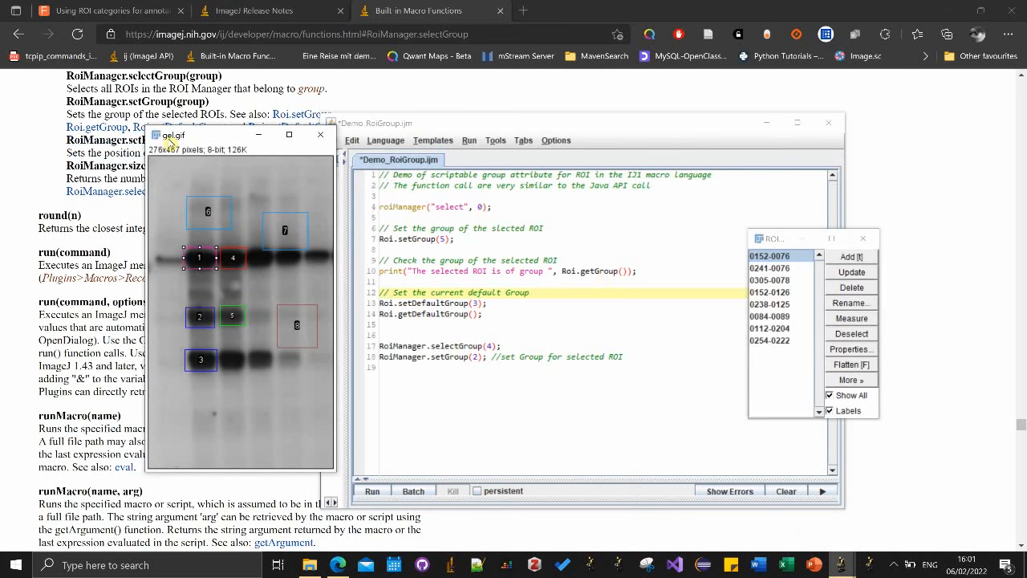
Check the group number of ROI 7 in its properties and close them without changes.
{"action": "left_click", "coordinate": [285, 231]}
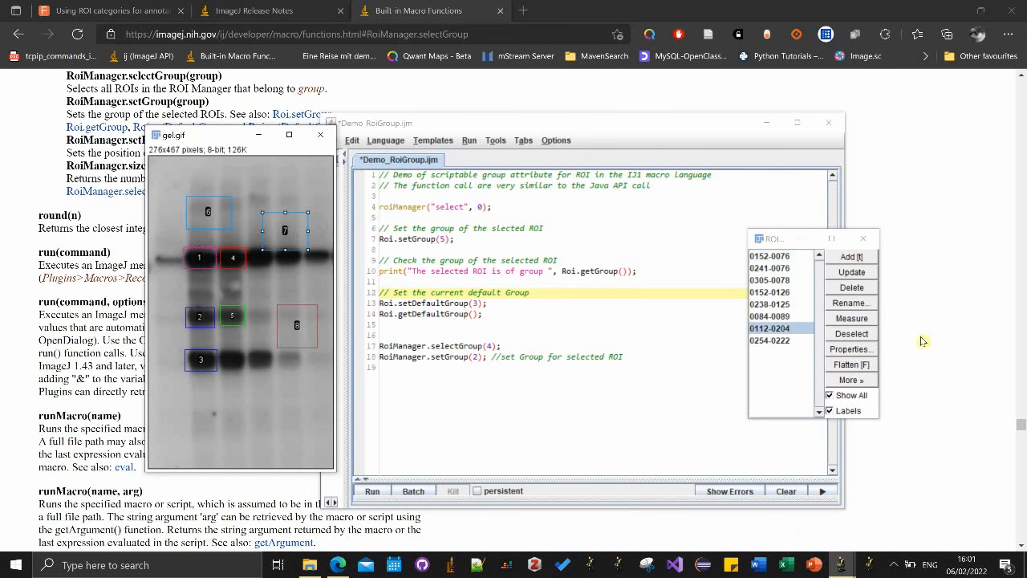
{"action": "left_click", "coordinate": [850, 349]}
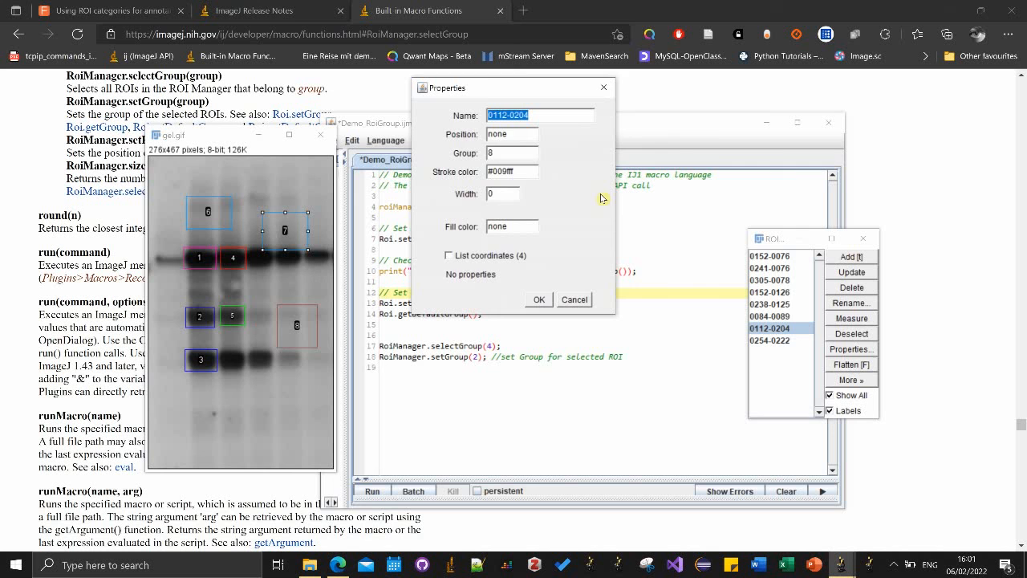
{"action": "left_click", "coordinate": [603, 88]}
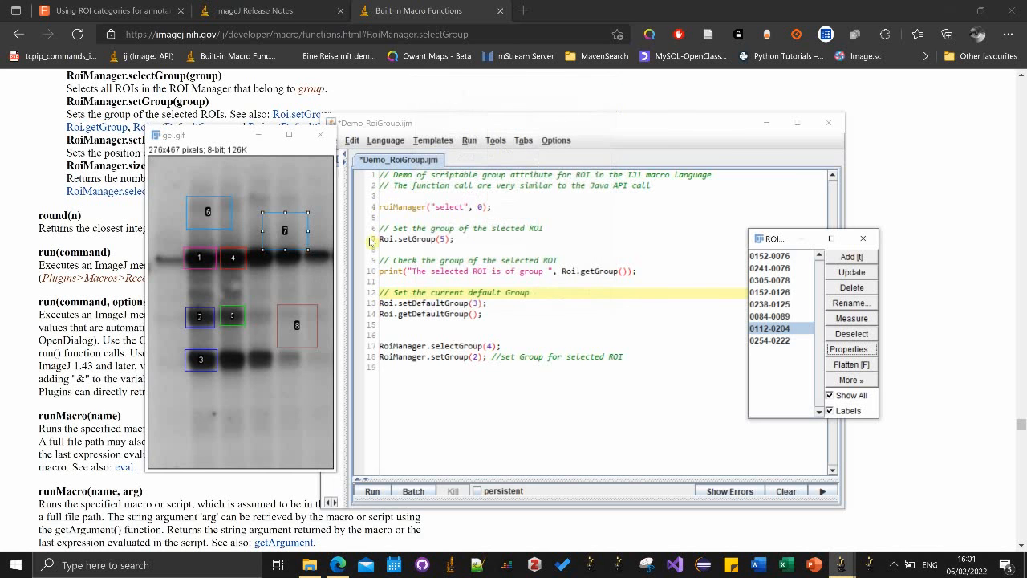
Set the RoiManager.selectGroup argument in the macro to 8.
{"action": "left_click", "coordinate": [491, 354]}
{"action": "left_click", "coordinate": [488, 345]}
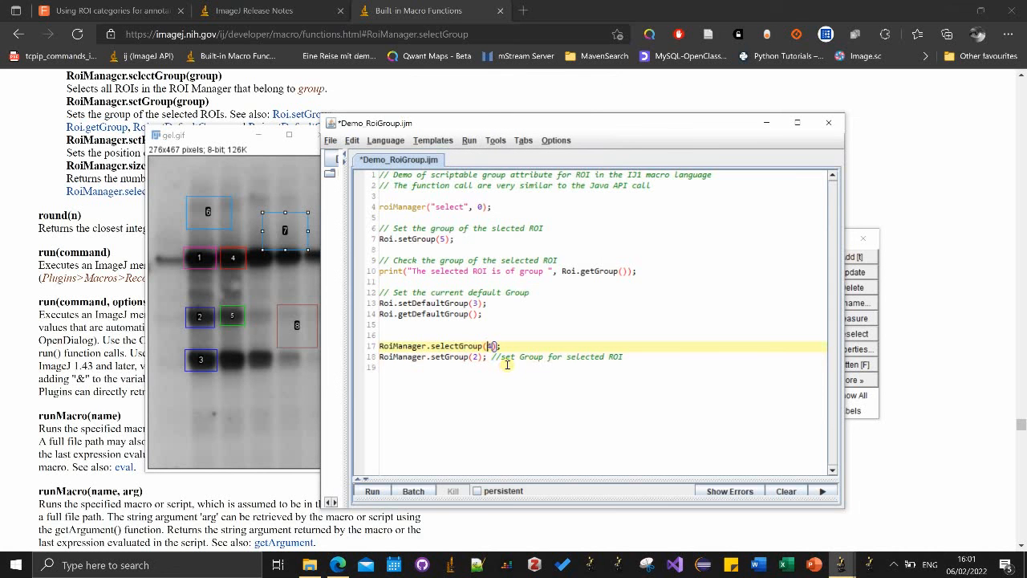
{"action": "left_click_drag", "start_coordinate": [514, 345], "coordinate": [365, 344]}
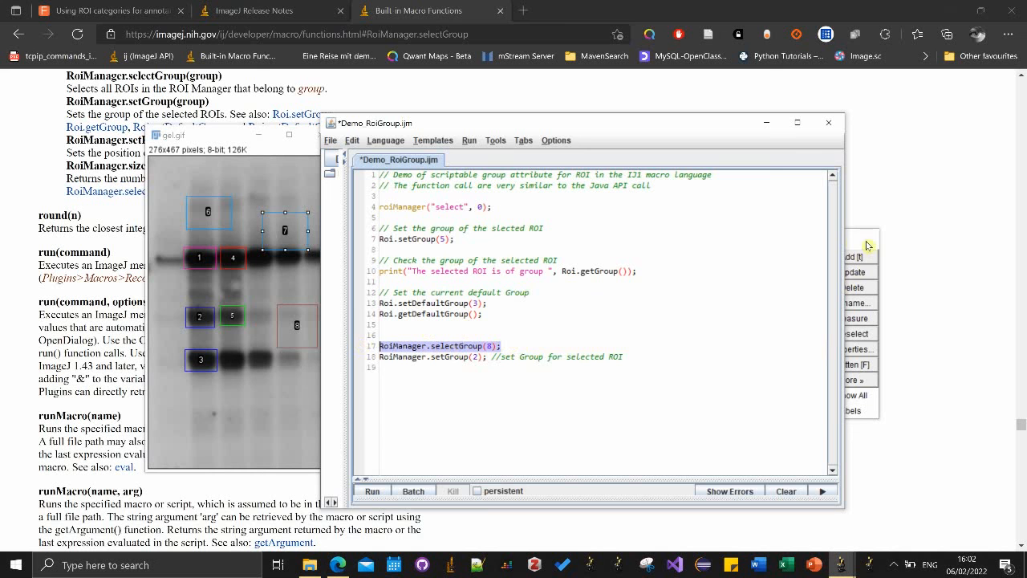
Turn off the ROI labels, place the ROI Manager beside the script editor, and run only the RoiManager.selectGroup(8) line.
{"action": "left_click", "coordinate": [875, 410]}
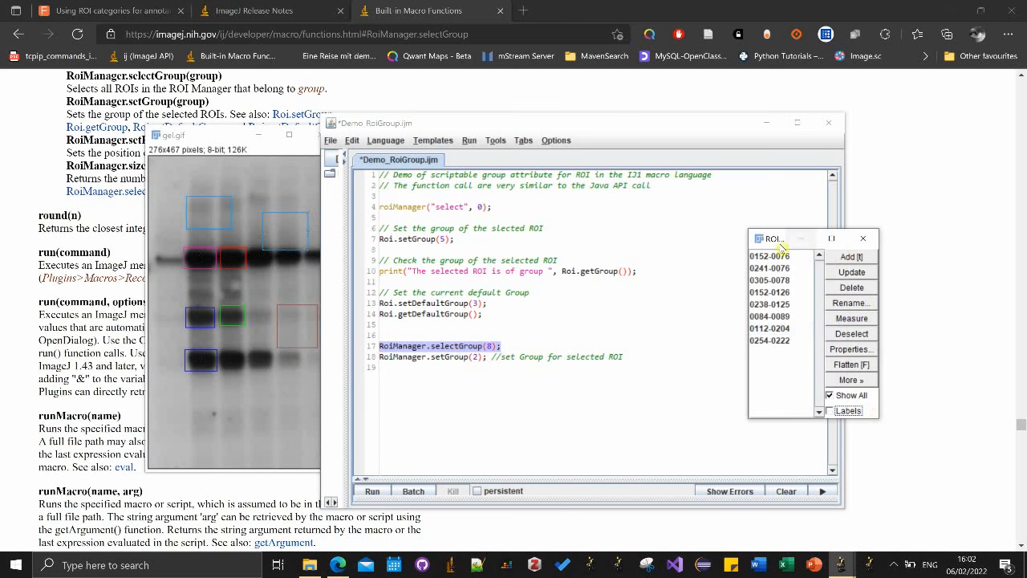
{"action": "left_click_drag", "start_coordinate": [781, 247], "coordinate": [889, 239]}
{"action": "left_click", "coordinate": [480, 346]}
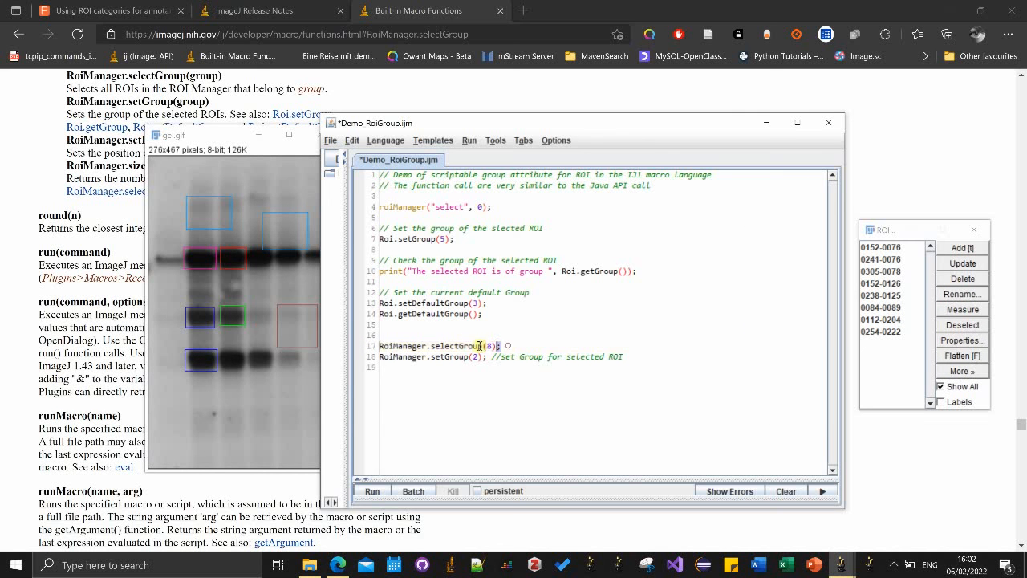
{"action": "left_click_drag", "start_coordinate": [501, 346], "coordinate": [376, 346]}
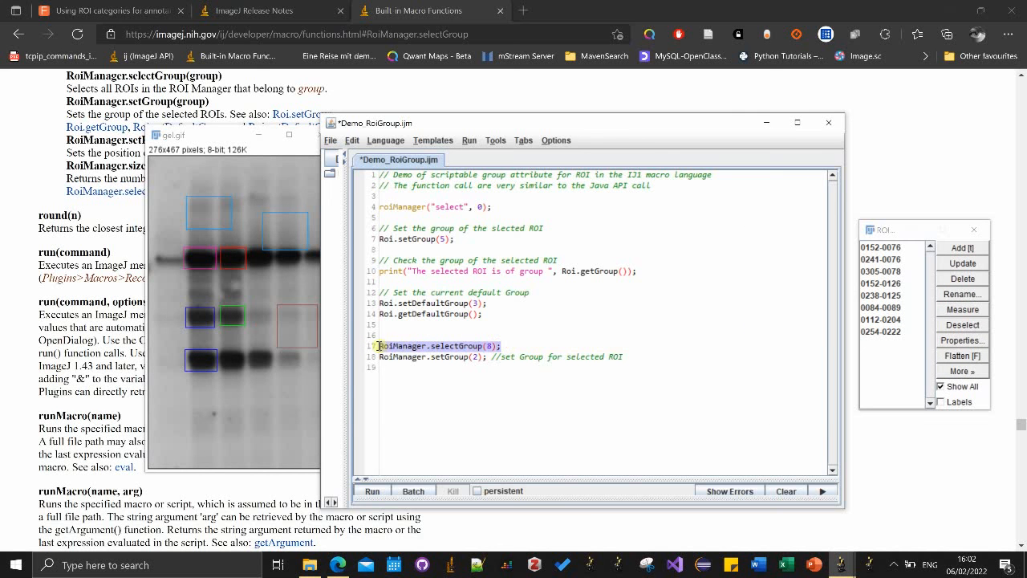
{"action": "left_click", "coordinate": [469, 141]}
{"action": "left_click", "coordinate": [484, 168]}
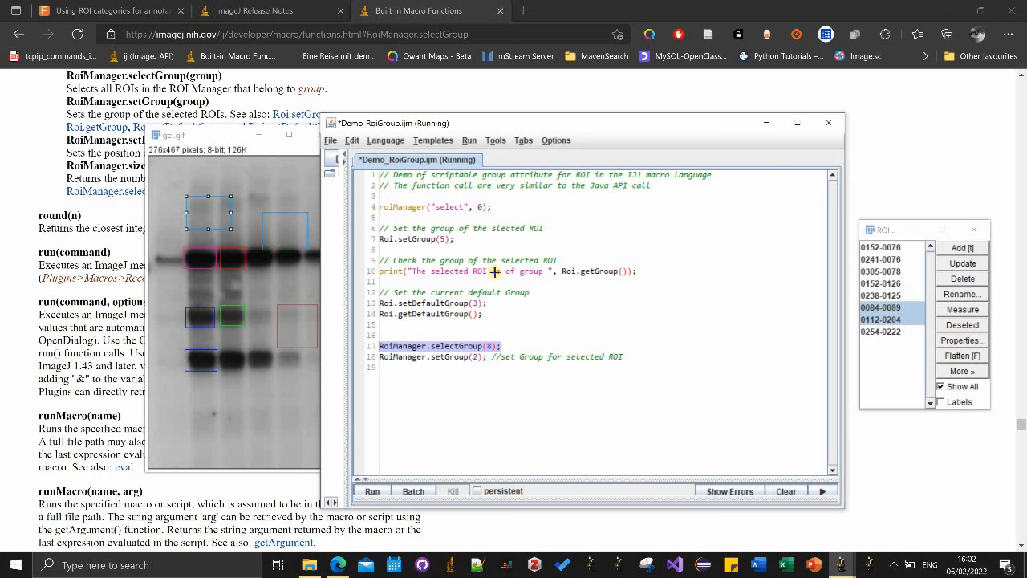
Select only ROI 0084-0089 in the ROI Manager and highlight the RoiManager.setGroup(2) line in the macro.
{"action": "left_click", "coordinate": [889, 310]}
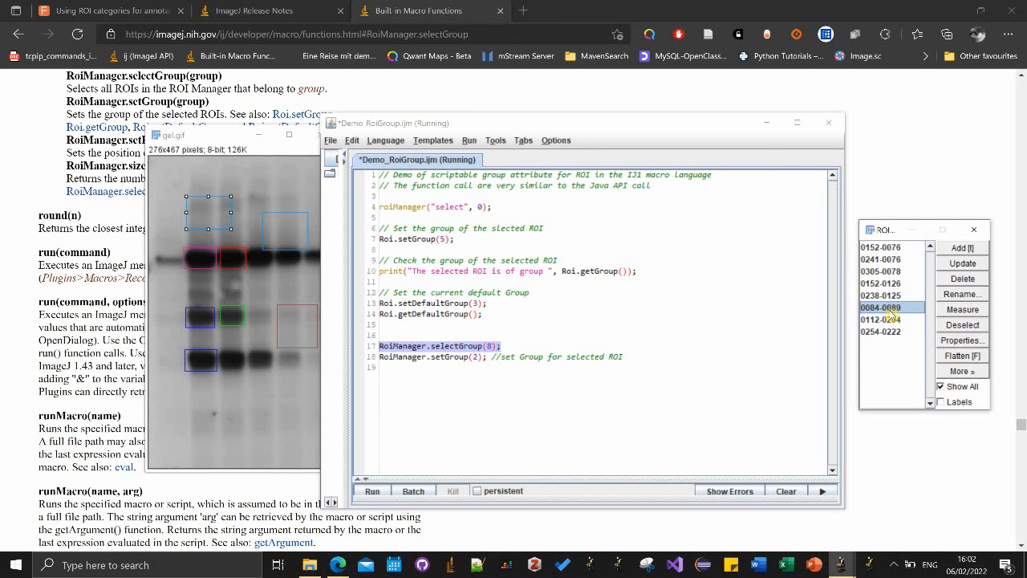
{"action": "left_click", "coordinate": [445, 365]}
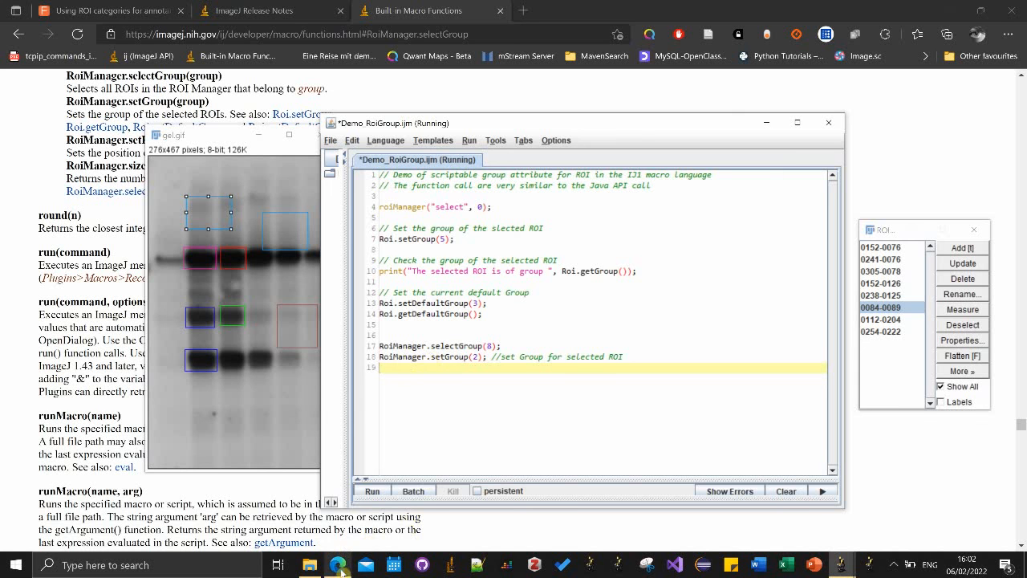
{"action": "left_click_drag", "start_coordinate": [381, 358], "coordinate": [639, 356]}
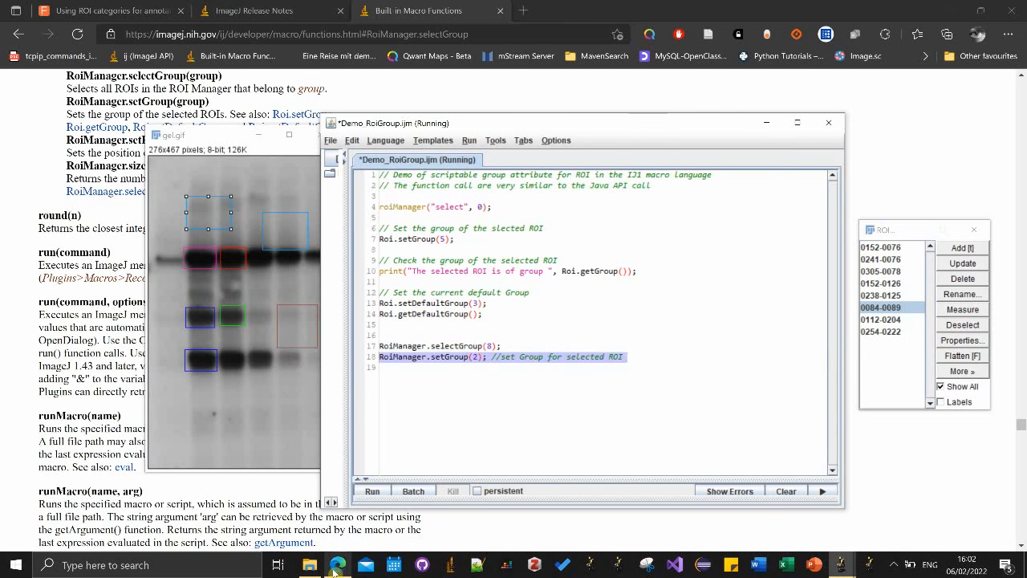
{"action": "mouse_move", "coordinate": [338, 560]}
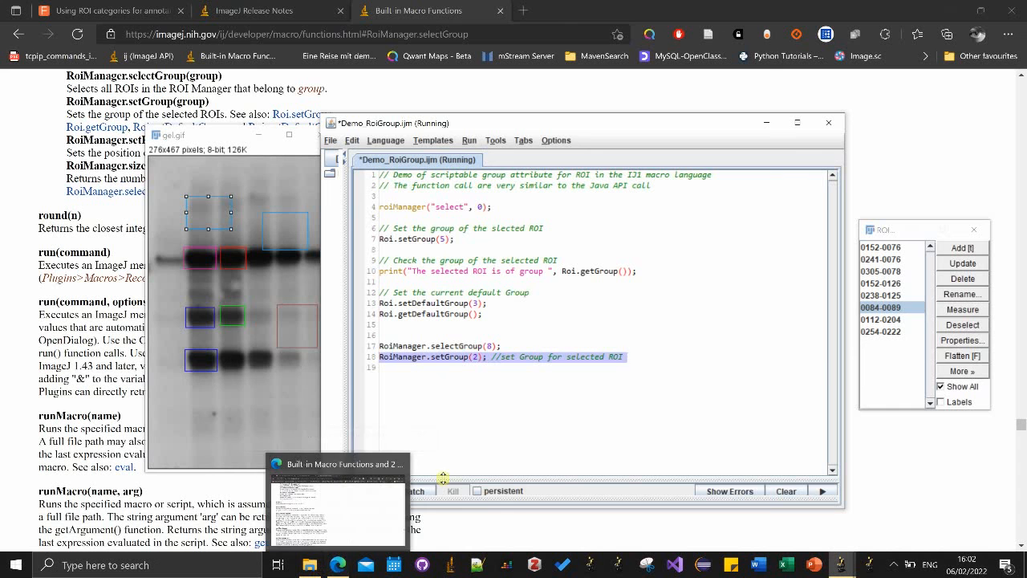
Compare the Roi and RoiManager prefixes of the setGroup calls on lines 7 and 18 by highlighting each one.
{"action": "left_click", "coordinate": [438, 357]}
{"action": "left_click_drag", "start_coordinate": [427, 358], "coordinate": [382, 358]}
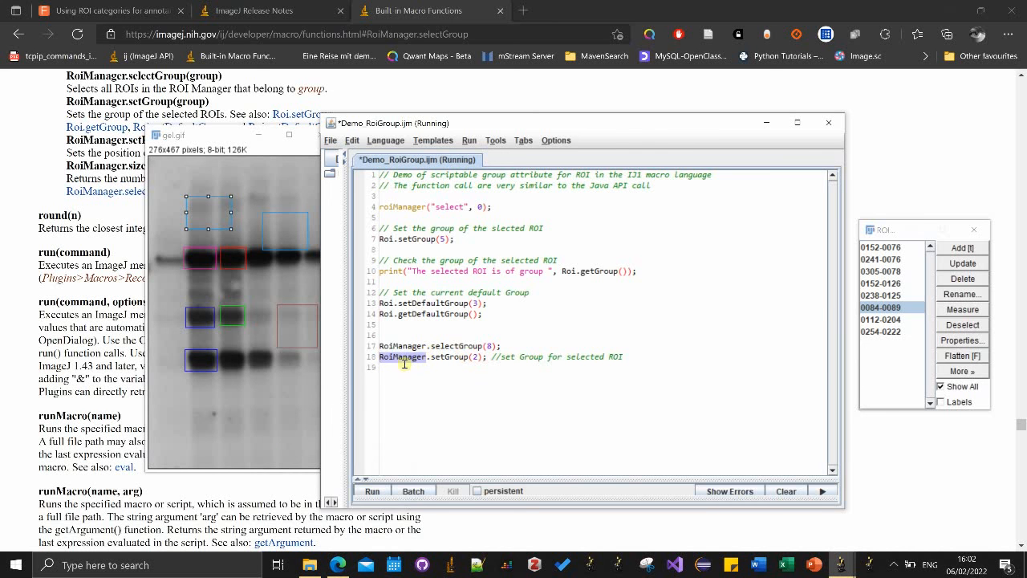
{"action": "double_click", "coordinate": [386, 239]}
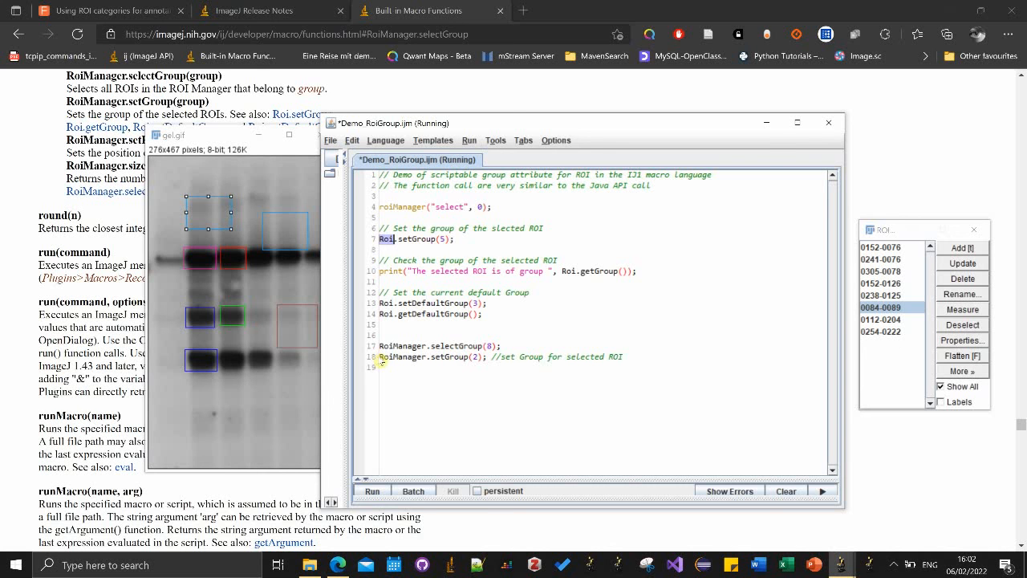
{"action": "left_click_drag", "start_coordinate": [381, 356], "coordinate": [423, 357]}
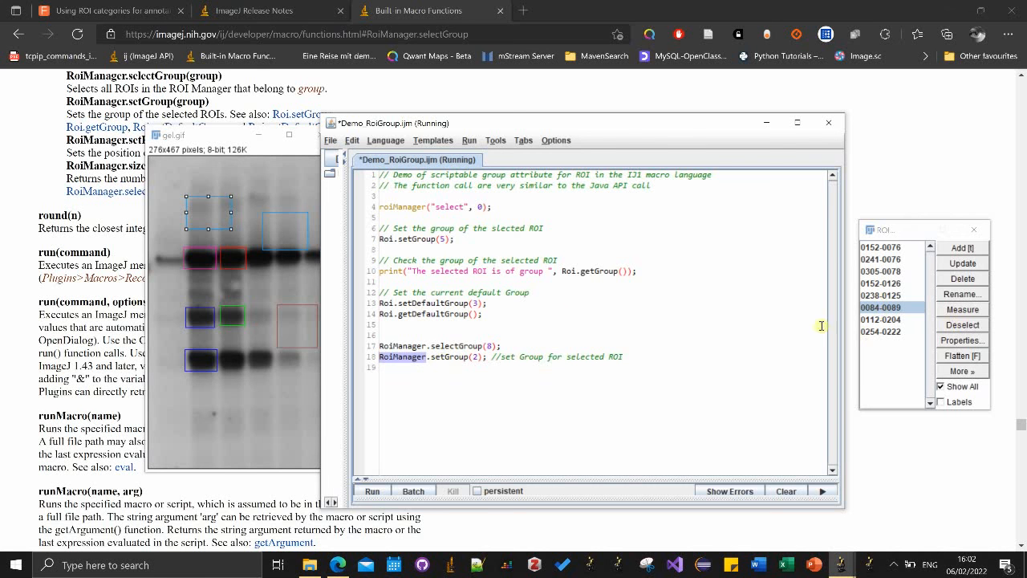
Switch to the browser to review the RoiManager group functions in the macro reference, and bring the main Fiji window in front of it.
{"action": "left_click", "coordinate": [34, 184]}
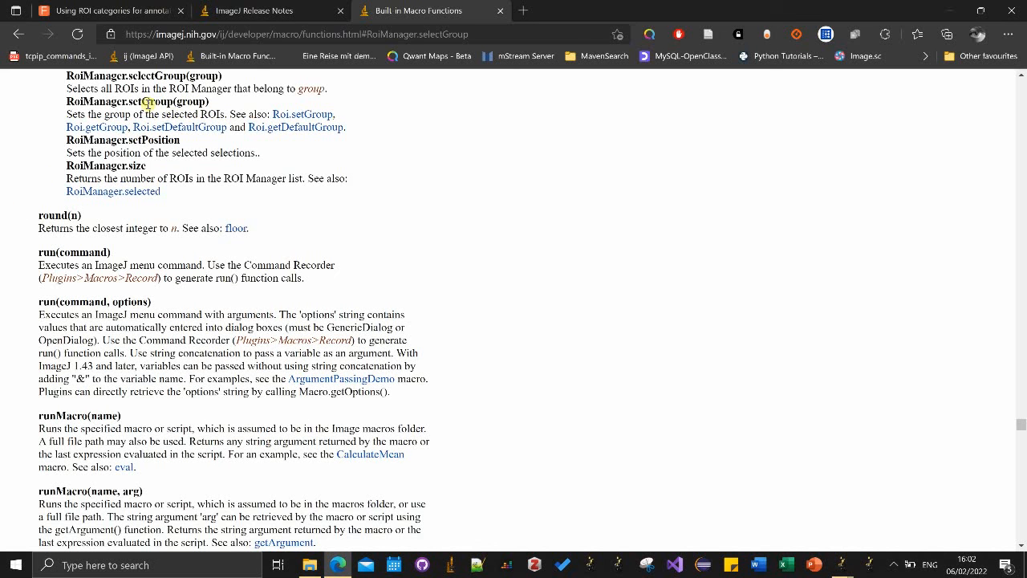
{"action": "scroll", "coordinate": [148, 102], "scroll_direction": "up", "scroll_amount": 1}
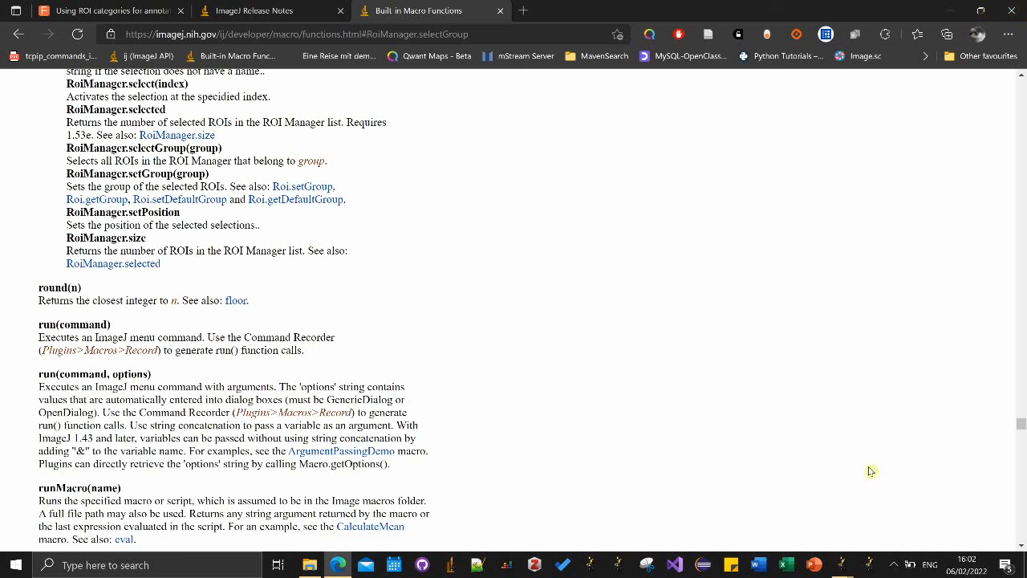
{"action": "left_click", "coordinate": [841, 564]}
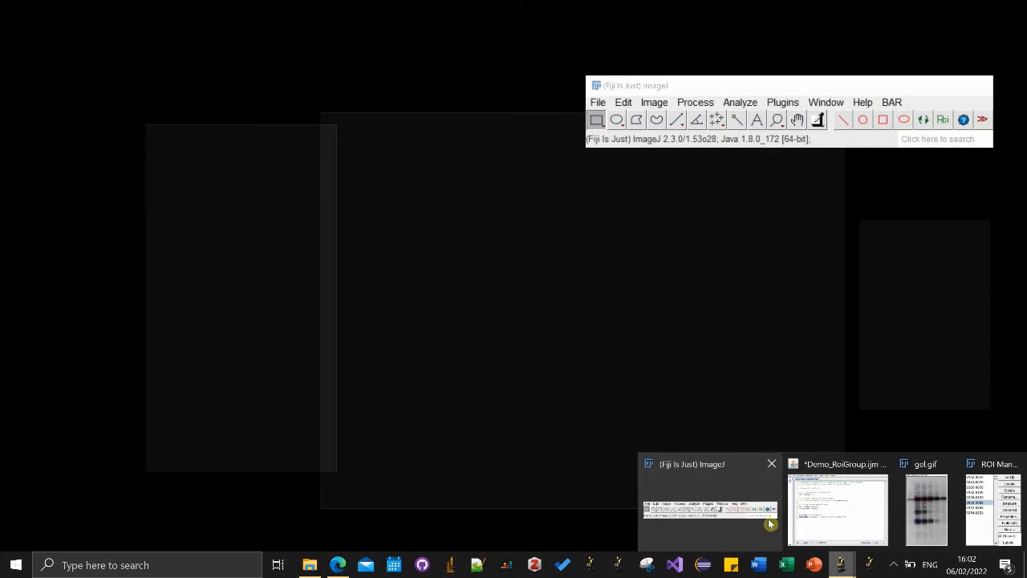
{"action": "left_click", "coordinate": [751, 521]}
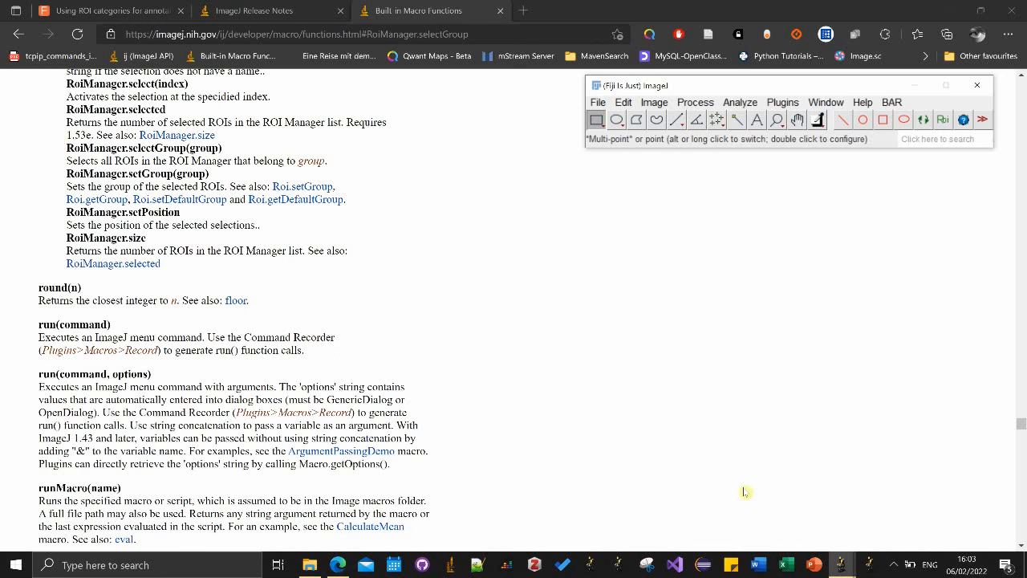
{"action": "mouse_move", "coordinate": [849, 566]}
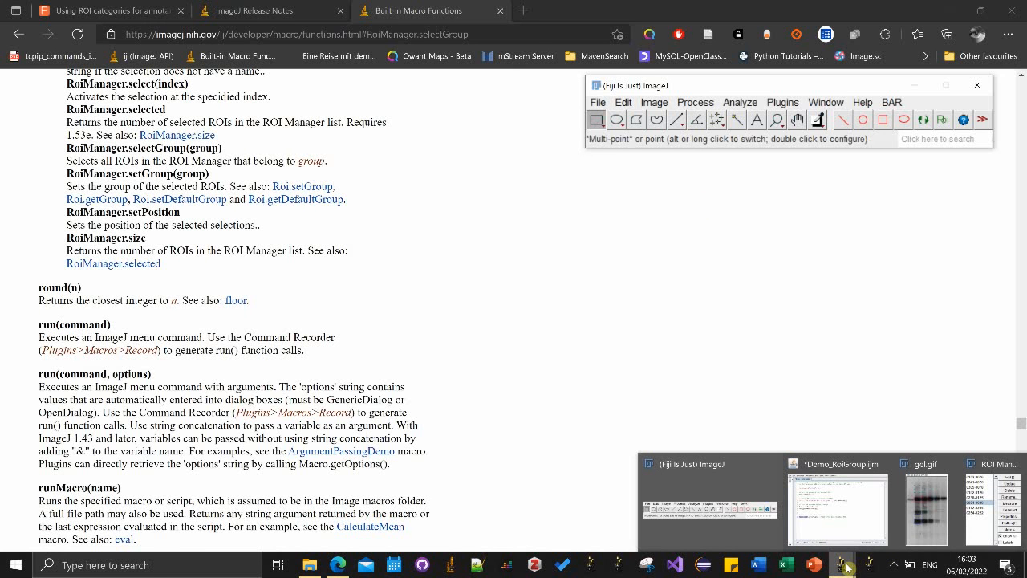
{"action": "left_click", "coordinate": [894, 565]}
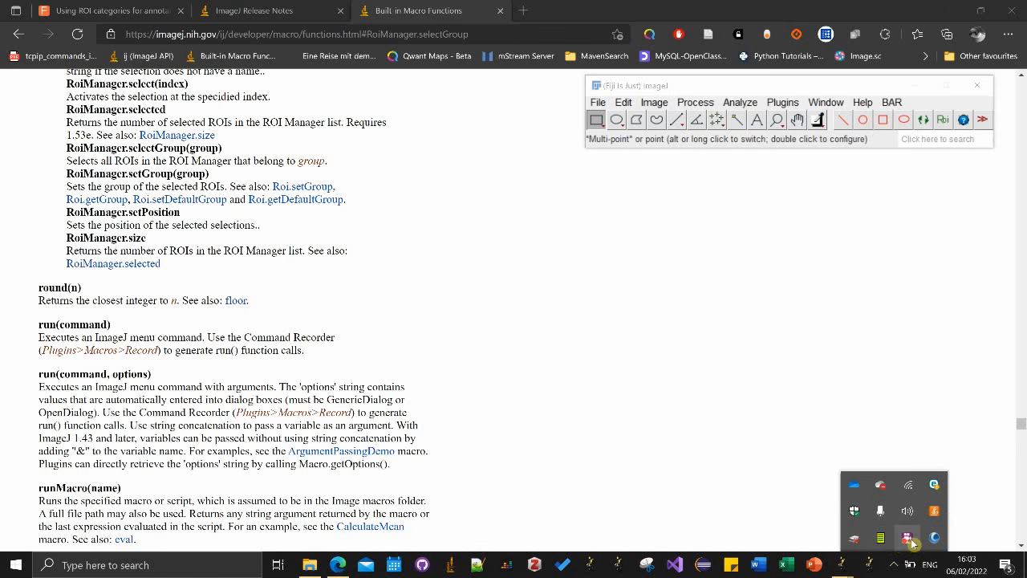
{"action": "right_click", "coordinate": [910, 539]}
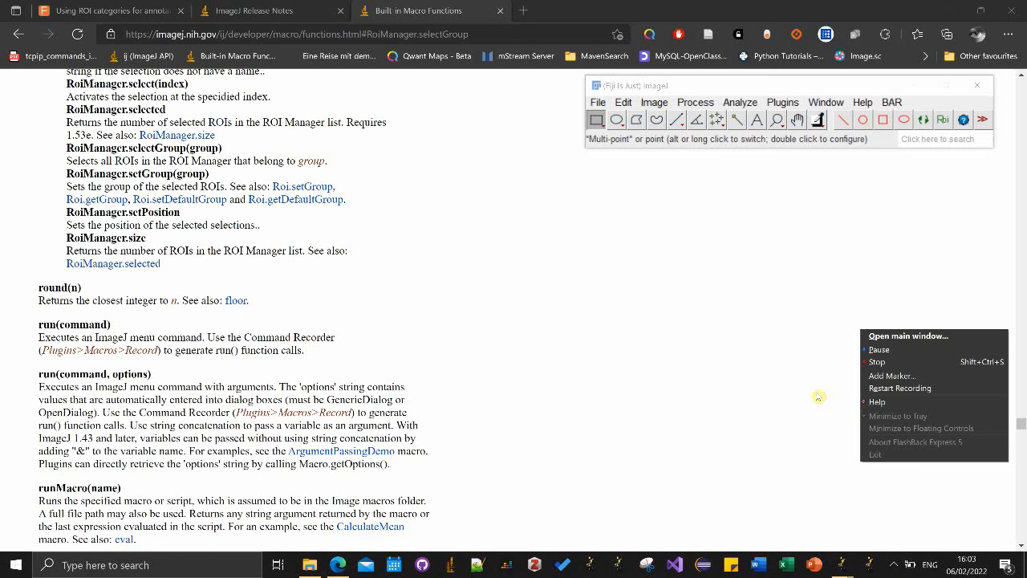